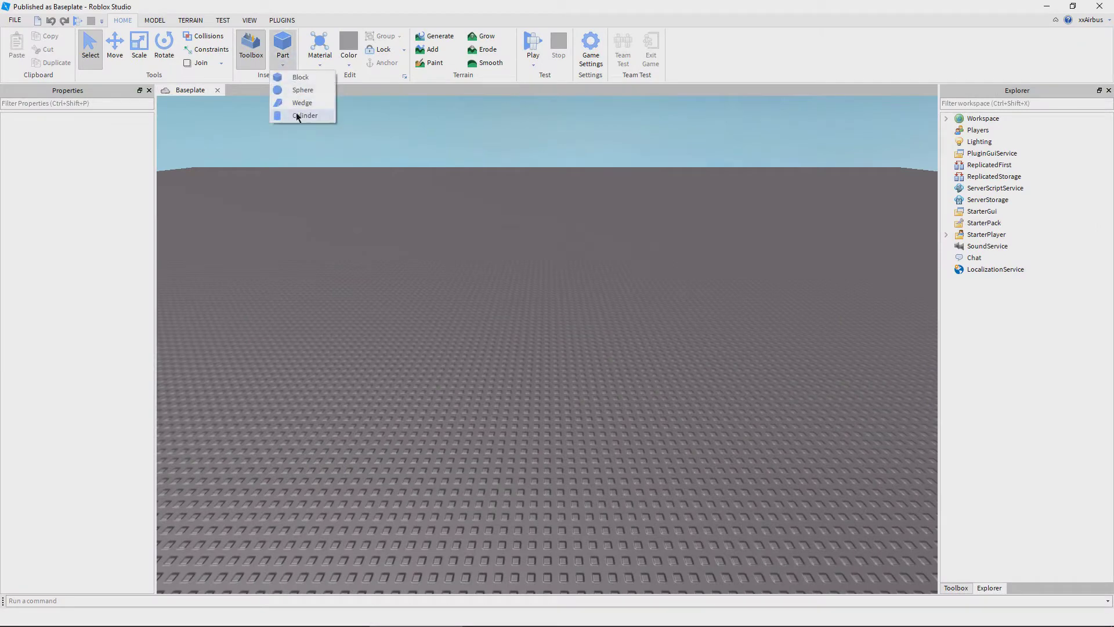
click(297, 116)
scroll(599, 376, up, 5)
key(d)
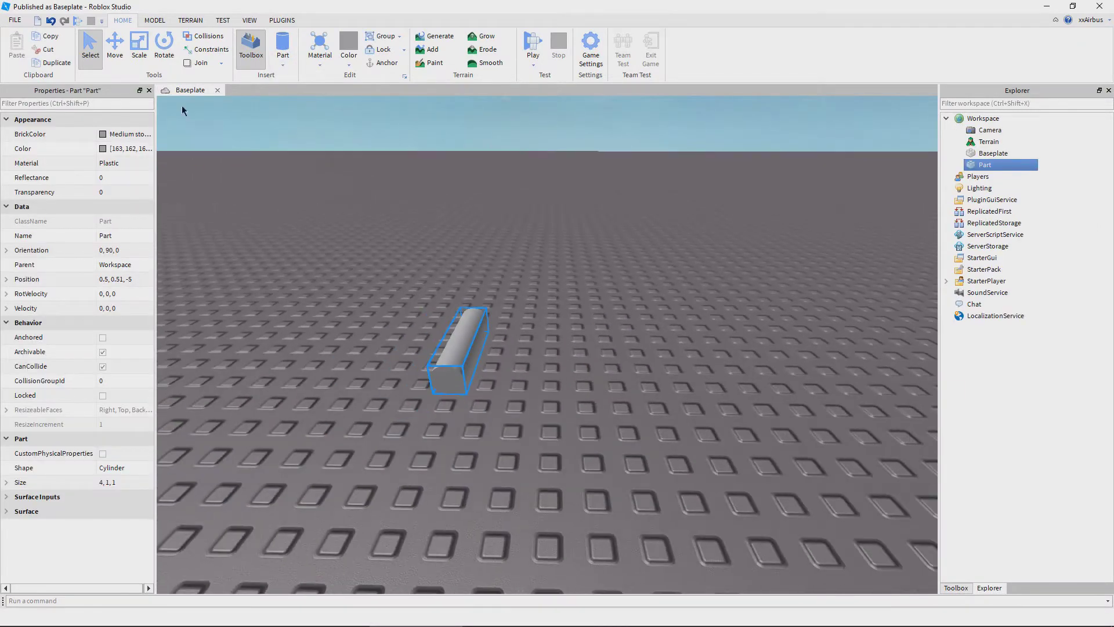
drag(460, 276, 459, 255)
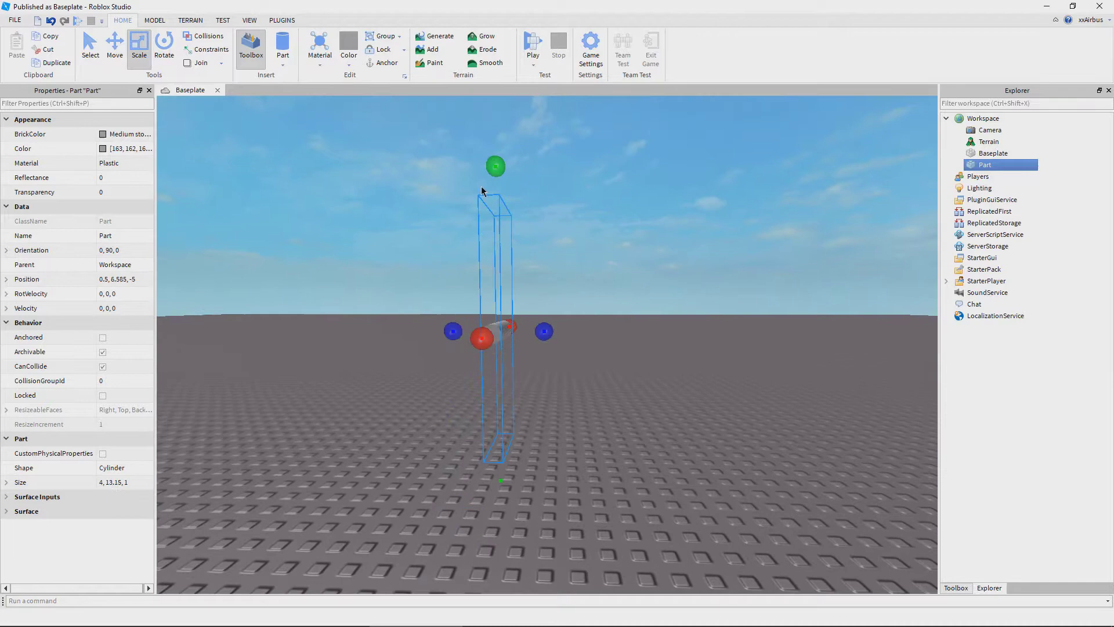
drag(545, 332, 668, 344)
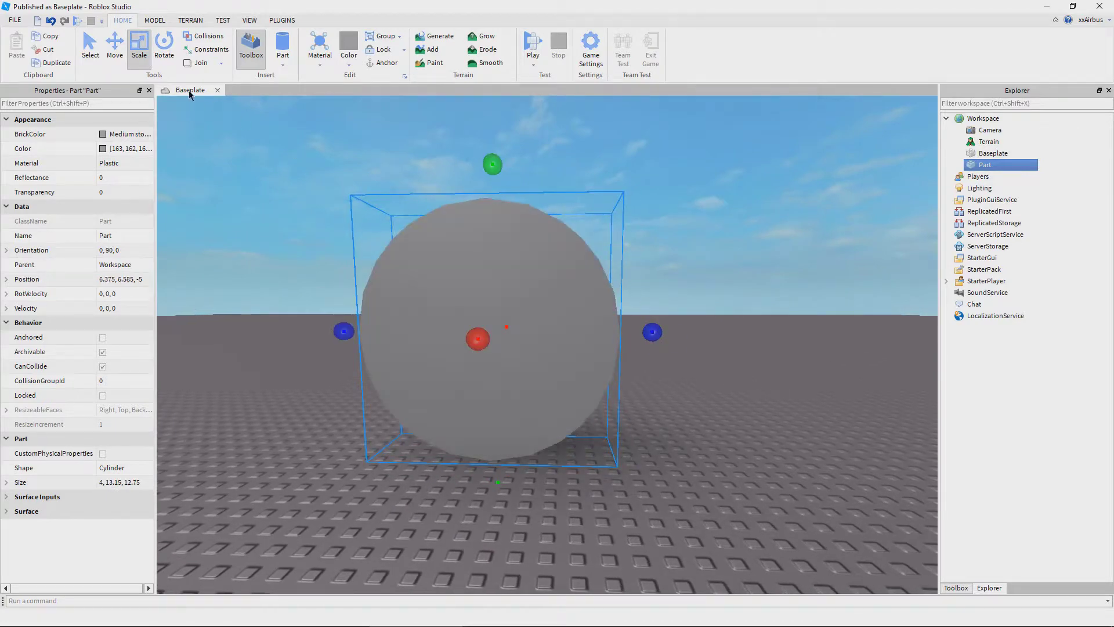
click(115, 49)
key(Delete)
Insert the "Animated" airplane model from My Models into the baseplate scene
click(957, 588)
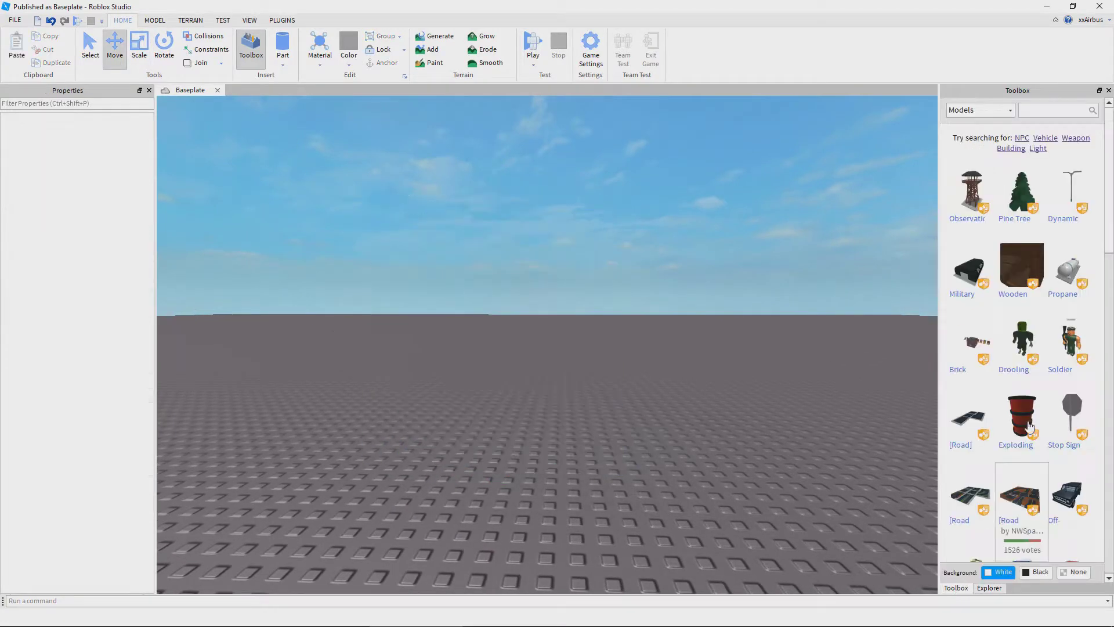
click(971, 195)
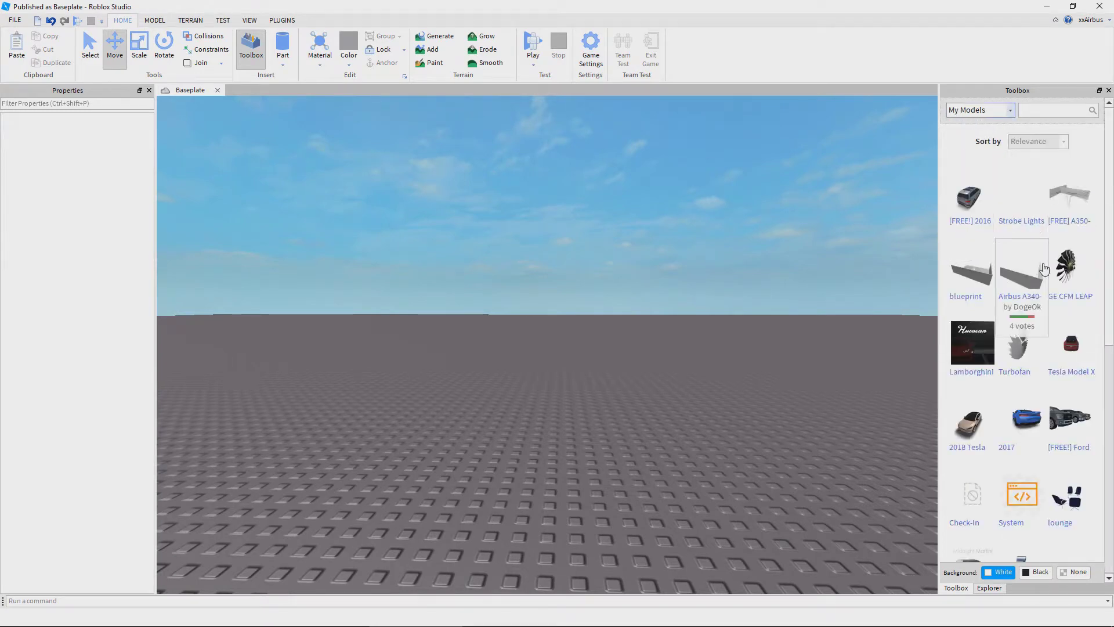
scroll(1044, 268, down, 7)
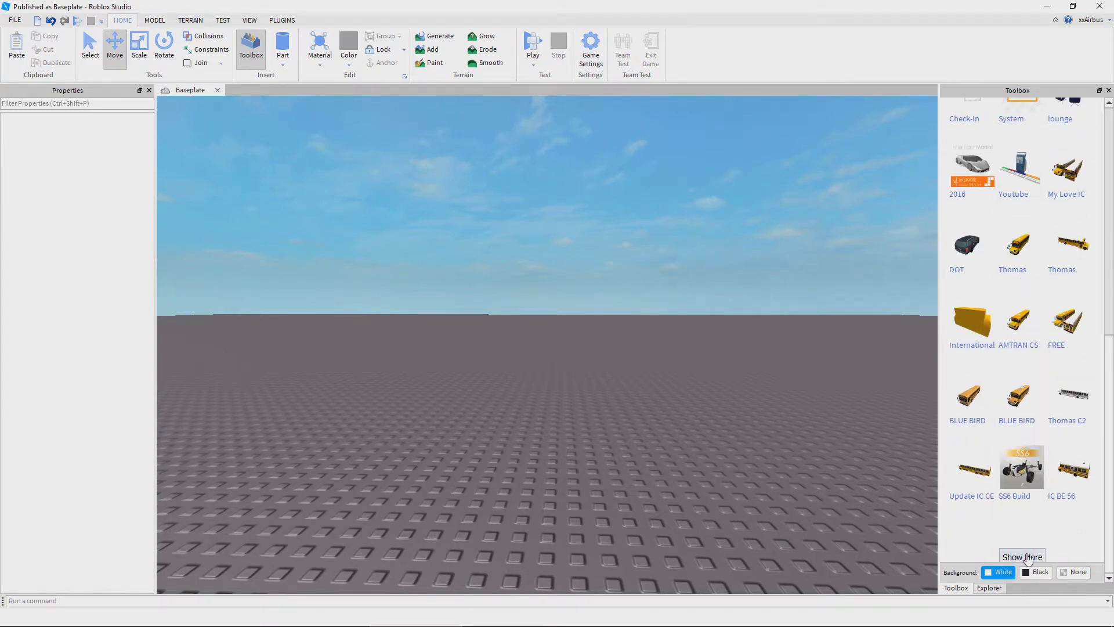
scroll(1036, 415, down, 5)
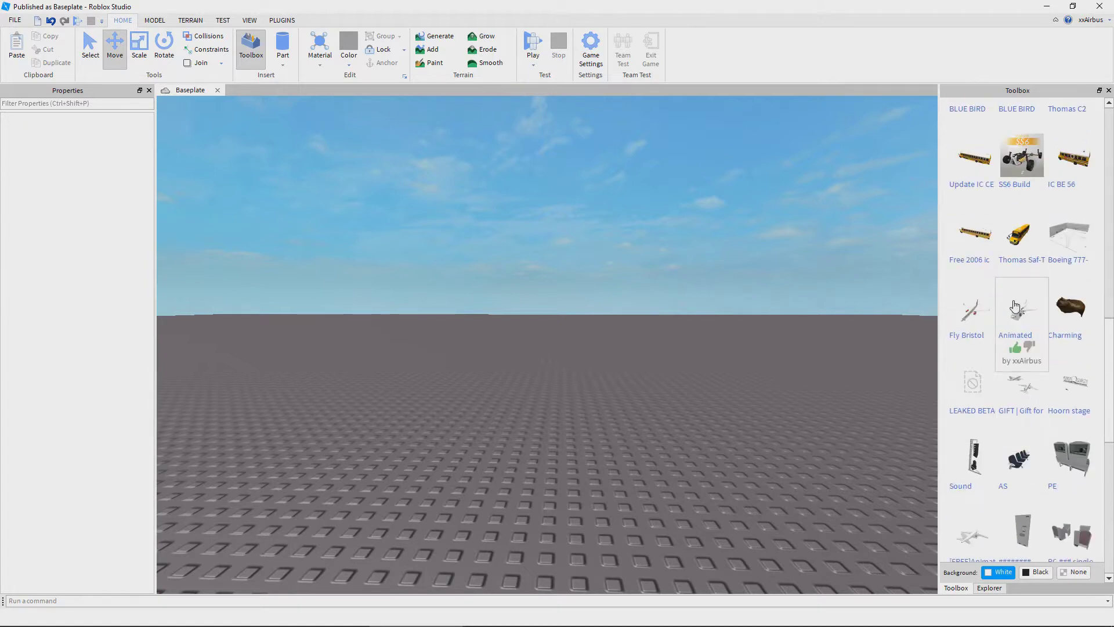
drag(1025, 312, 569, 449)
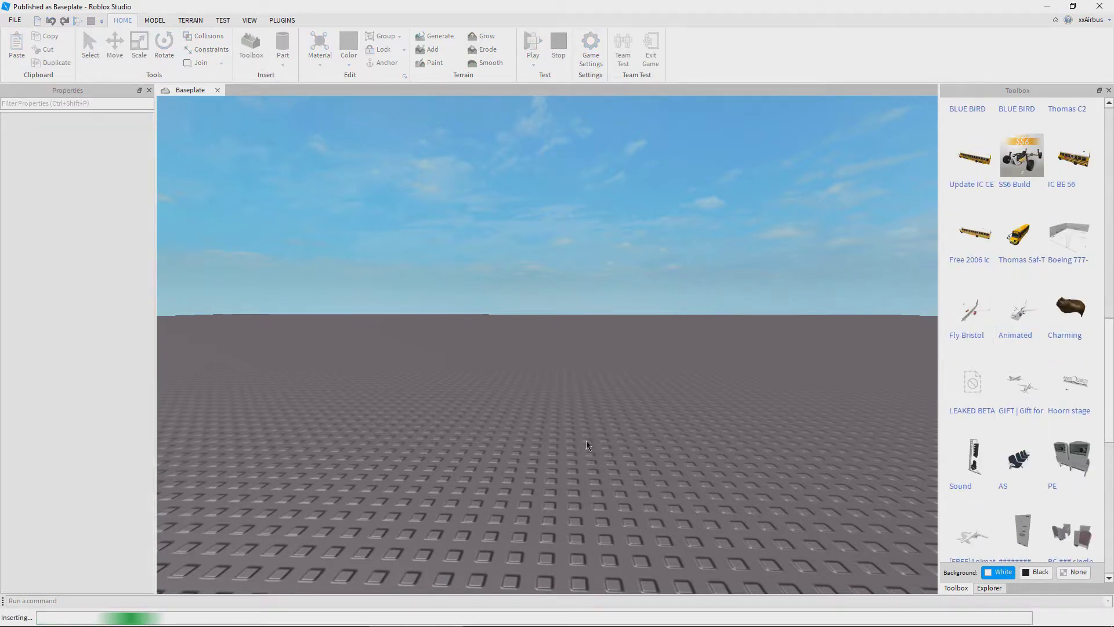
click(608, 433)
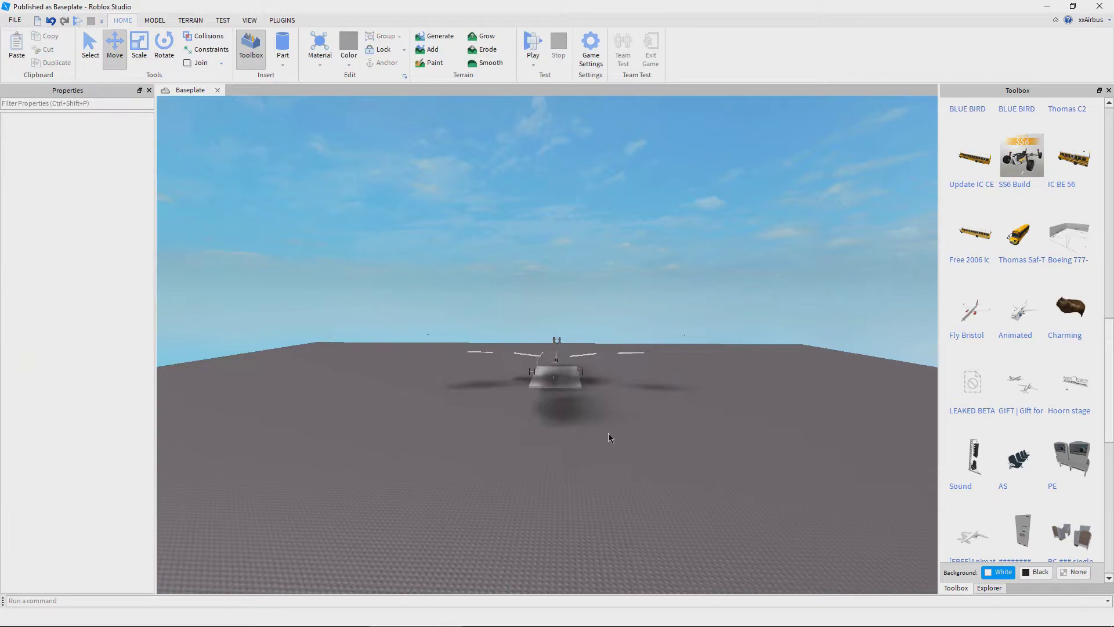
Select the fuselage section behind the wing and move its union out of Fuselage_Parts into Workspace
scroll(608, 433, up, 8)
right_drag(608, 433, 609, 433)
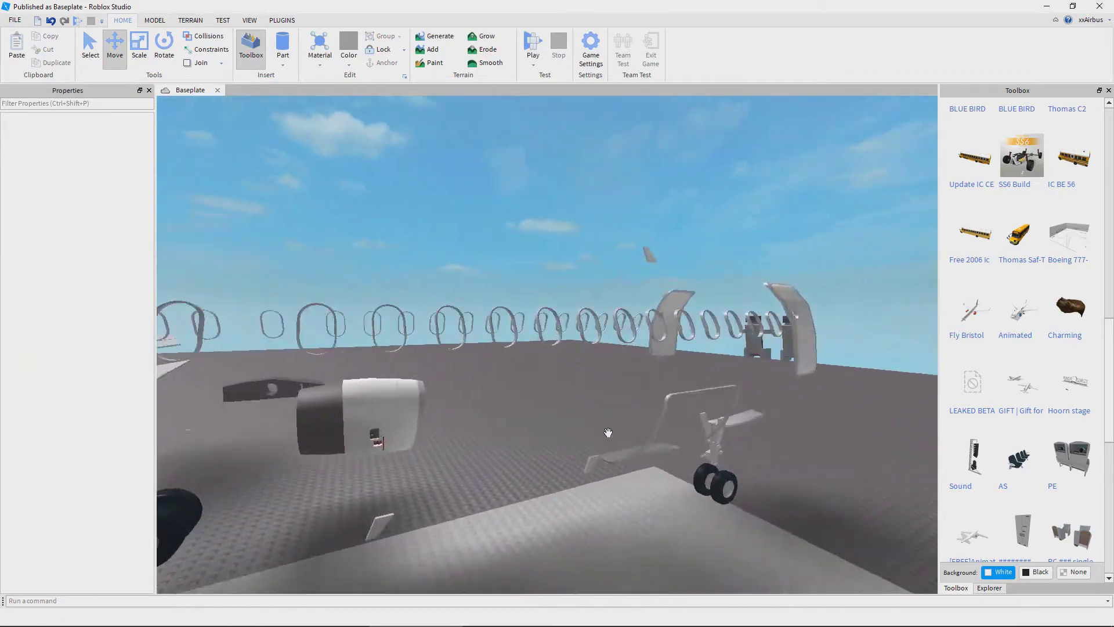
key(s)
key(a)
key(w)
key(w)
key(s)
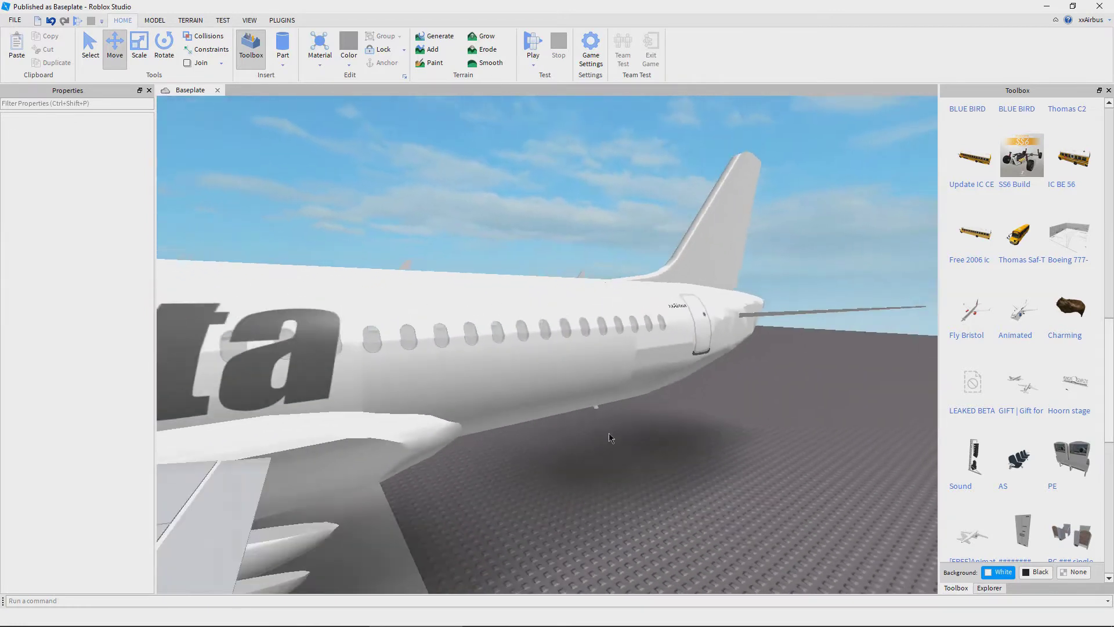
click(567, 385)
click(989, 588)
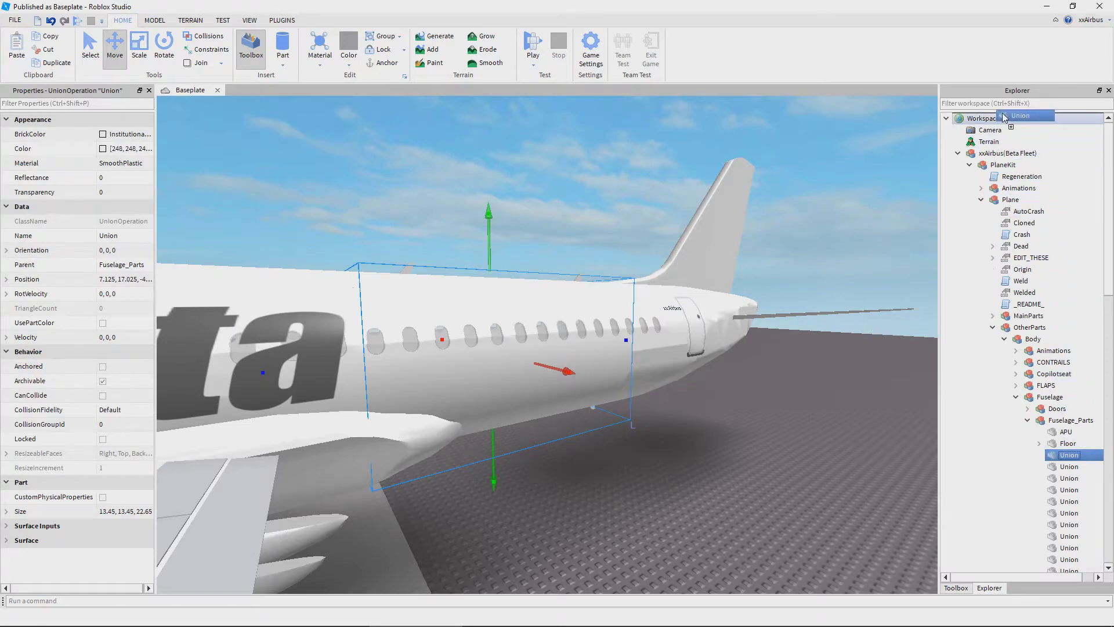
Duplicate the fuselage section and move the copy sideways beyond the wing tip, to about X -72.6
right_drag(522, 366, 520, 329)
key(s)
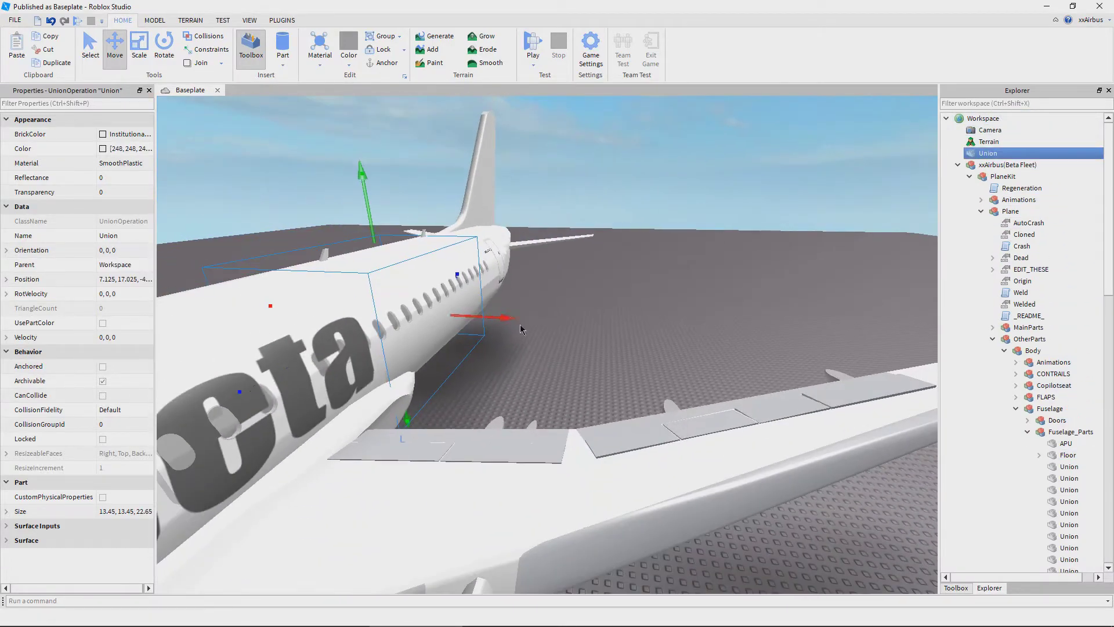
key(ctrl+d)
key(d)
drag(496, 313, 567, 333)
right_drag(555, 329, 567, 333)
drag(567, 333, 621, 322)
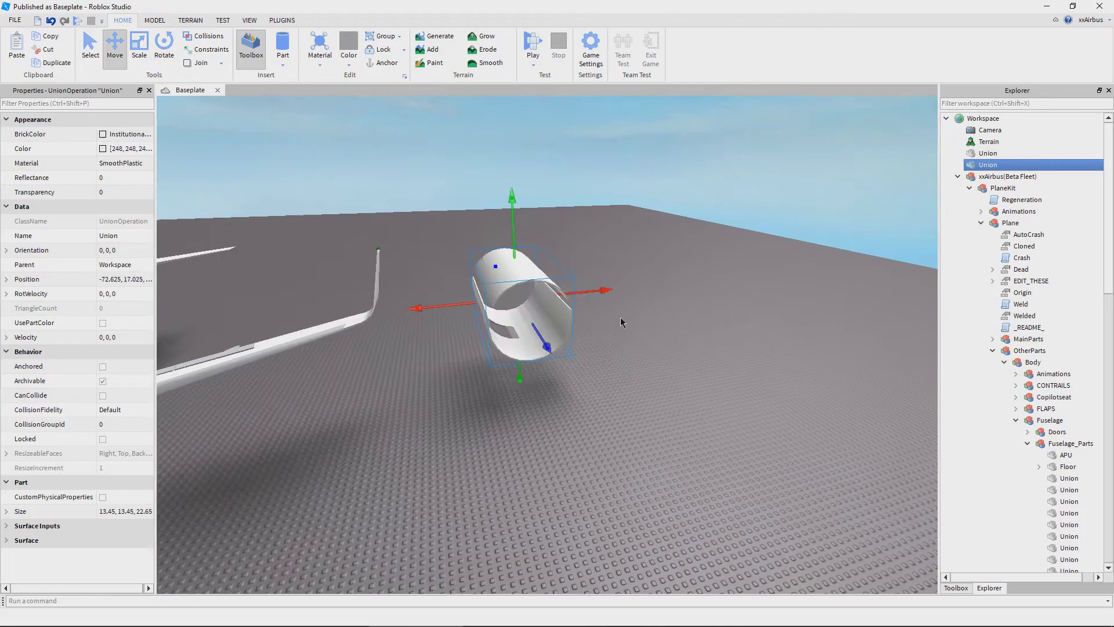
Examine the copied fuselage section's openings and interior from several sides and turn on its UsePartColor property
right_drag(621, 322, 604, 326)
key(w)
key(a)
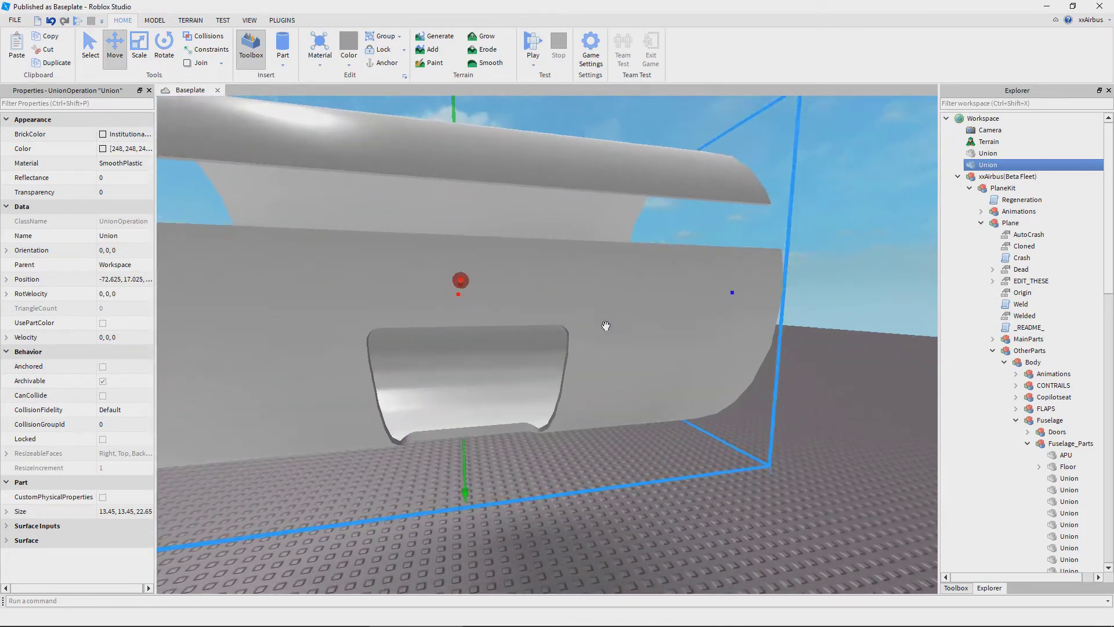
scroll(605, 325, up, 1)
key(w)
right_drag(569, 420, 571, 421)
key(s)
key(d)
key(s)
key(a)
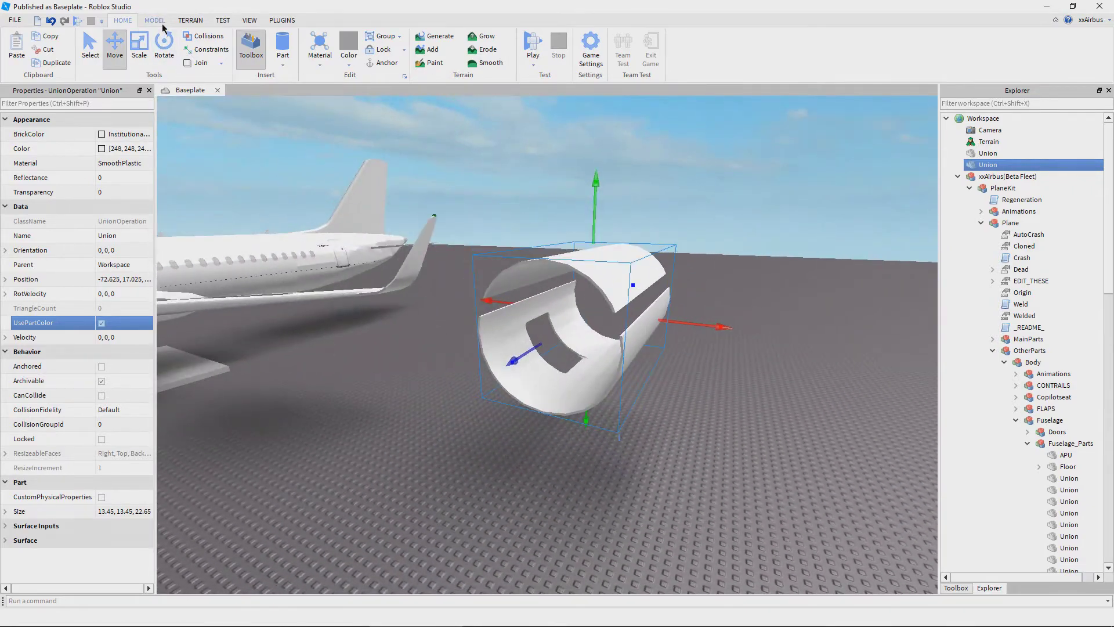
Duplicate the fuselage copy and move the new one farther away from the plane, to about X -104.8
click(163, 25)
key(a)
right_drag(575, 246, 574, 246)
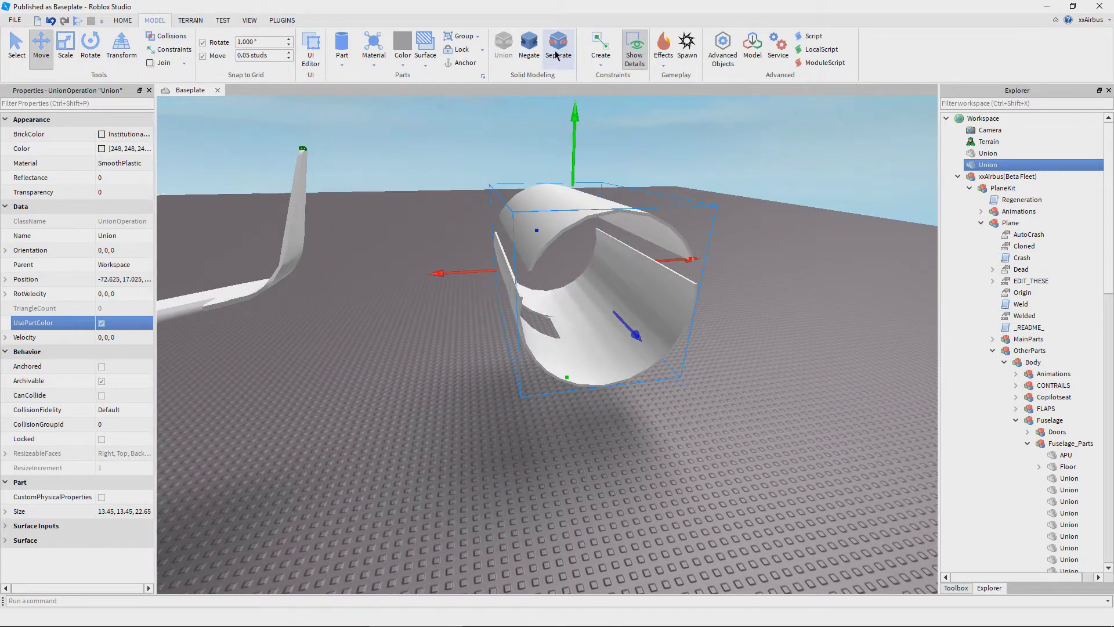
key(s)
key(d)
key(ctrl+d)
drag(599, 274, 749, 268)
key(d)
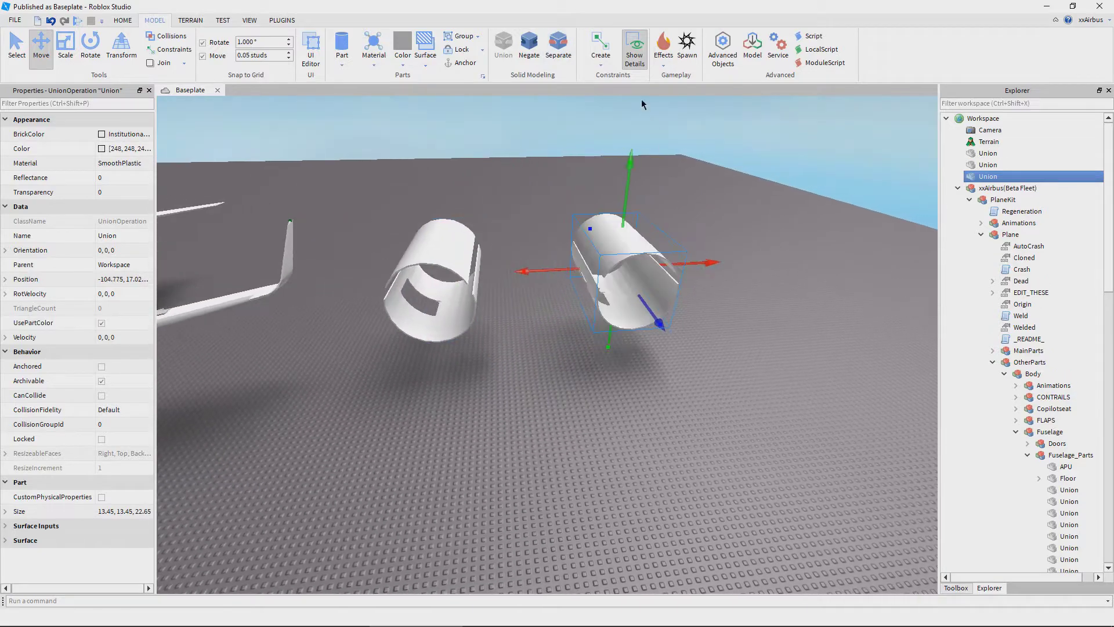
Separate the second fuselage copy twice into a plain tube and its two negative cutting blocks, and inspect the tube
click(556, 61)
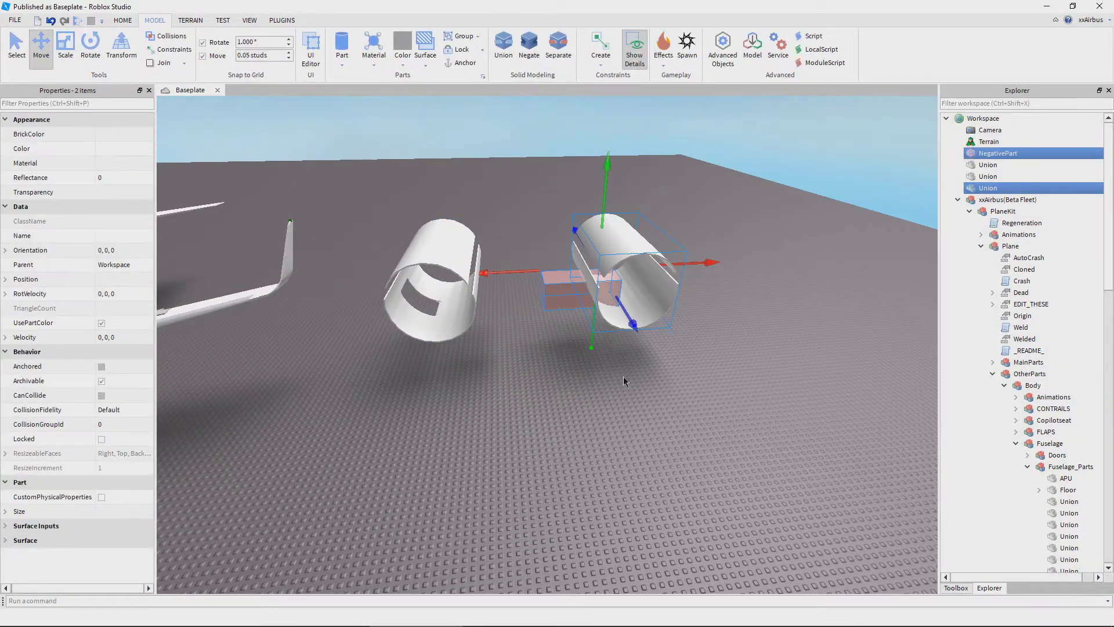
click(559, 51)
click(696, 296)
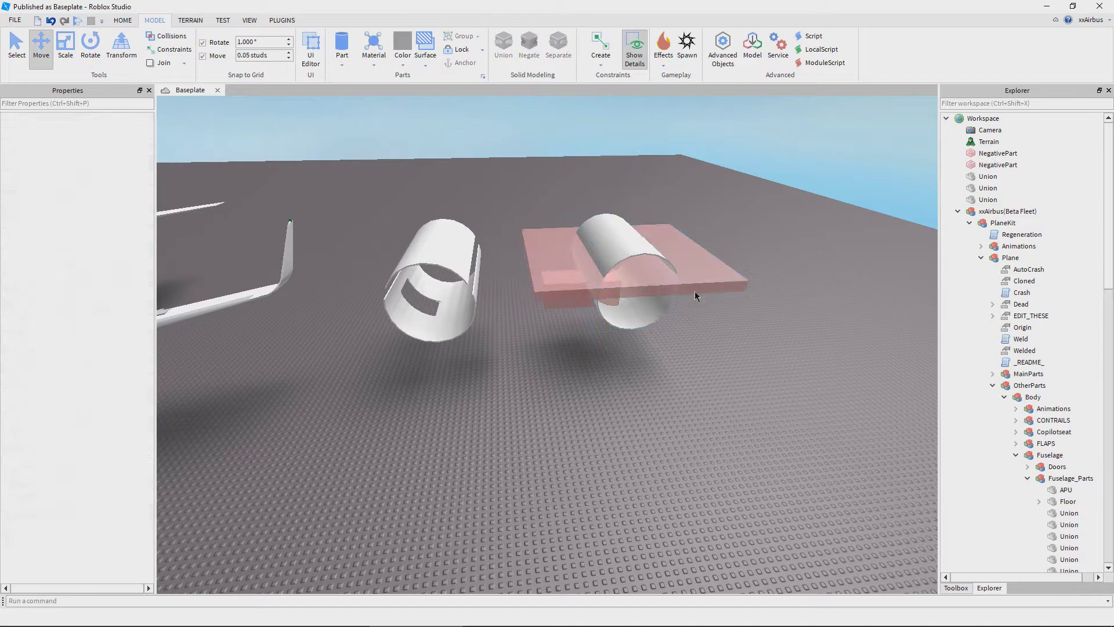
click(643, 245)
key(f)
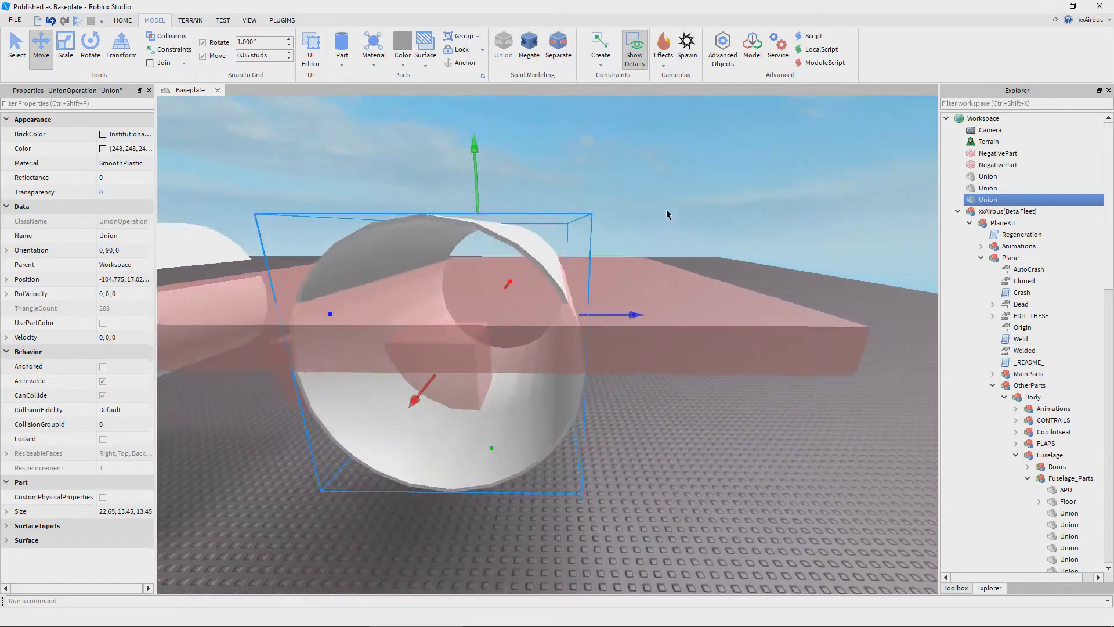
click(646, 152)
Insert a block part at the first fuselage copy and scale it below the section to about 10.7 studs high
right_drag(646, 153, 646, 152)
key(w)
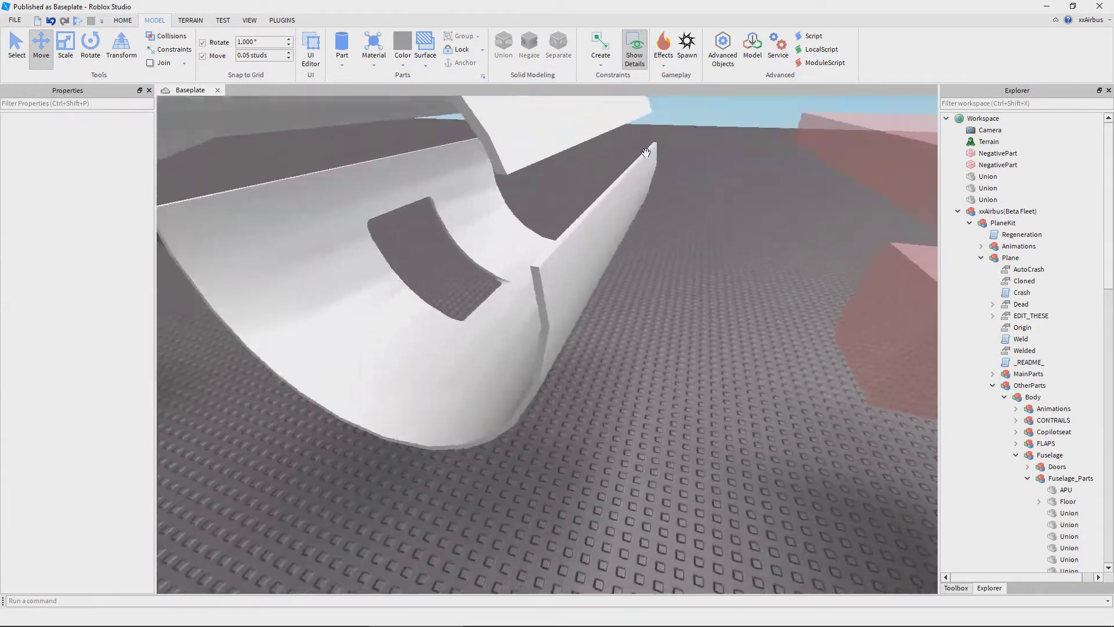
click(365, 85)
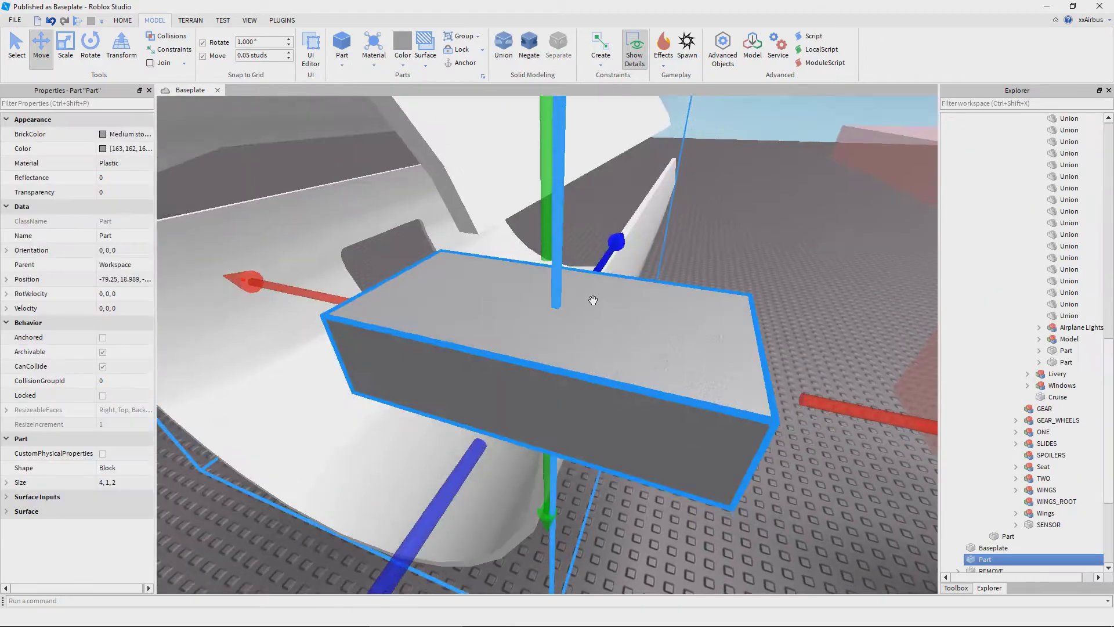
scroll(295, 241, down, 5)
scroll(560, 338, up, 4)
right_drag(560, 338, 559, 309)
scroll(557, 309, down, 4)
key(w)
scroll(556, 311, down, 3)
scroll(557, 307, down, 3)
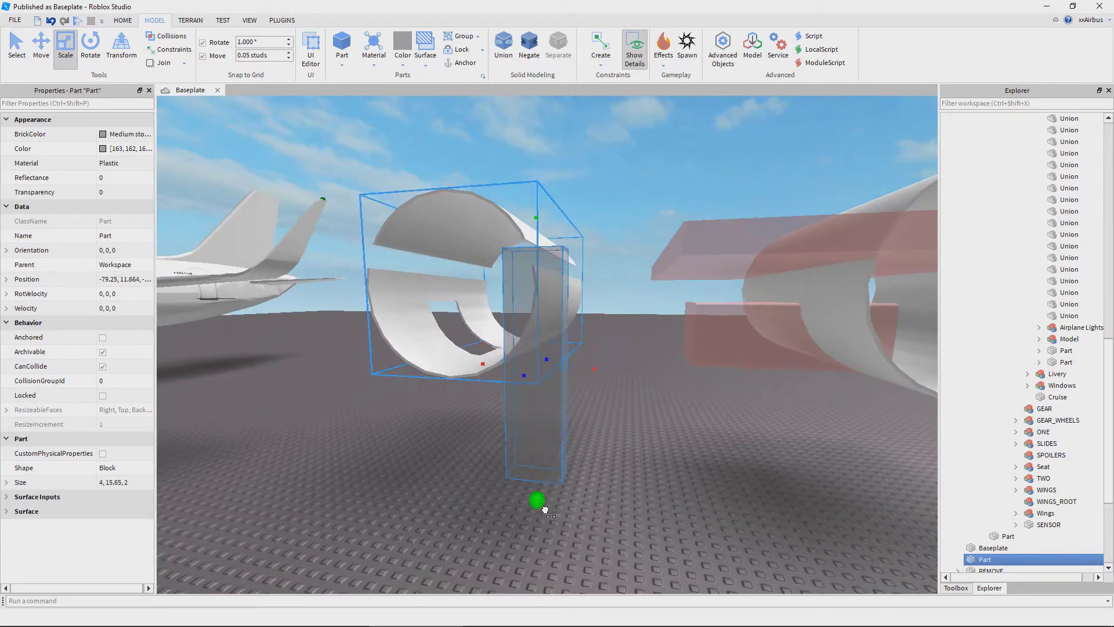
drag(544, 303, 544, 309)
key(a)
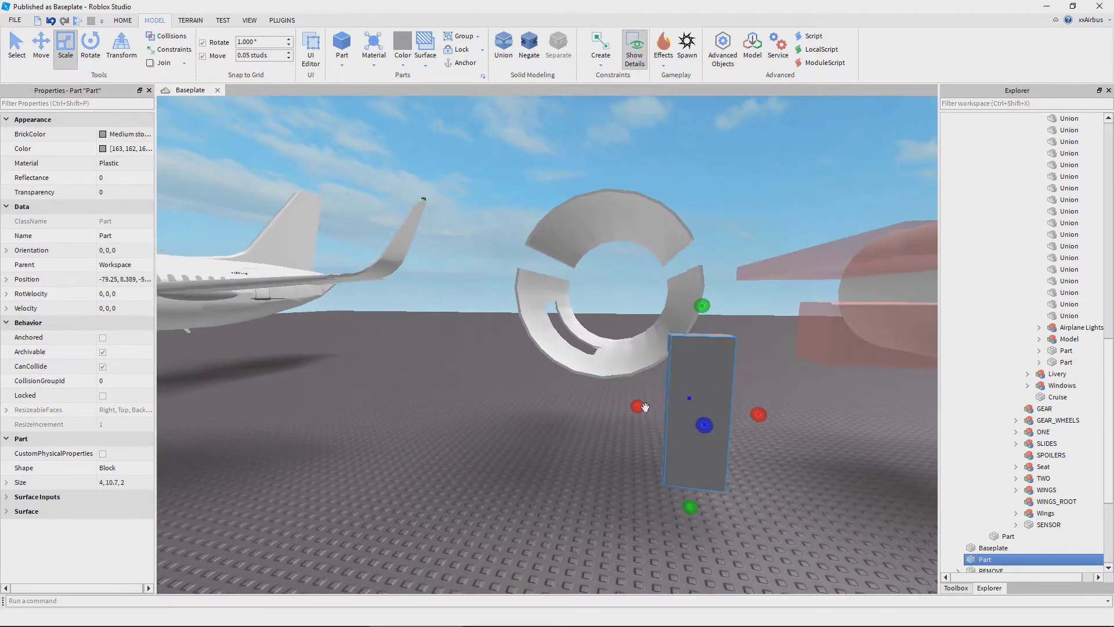
Scale the block horizontally to about 21.85 by 29.35 studs so it spans the underside of the fuselage section
key(a)
drag(651, 406, 508, 410)
key(d)
right_drag(524, 412, 541, 421)
drag(554, 421, 644, 435)
key(d)
key(a)
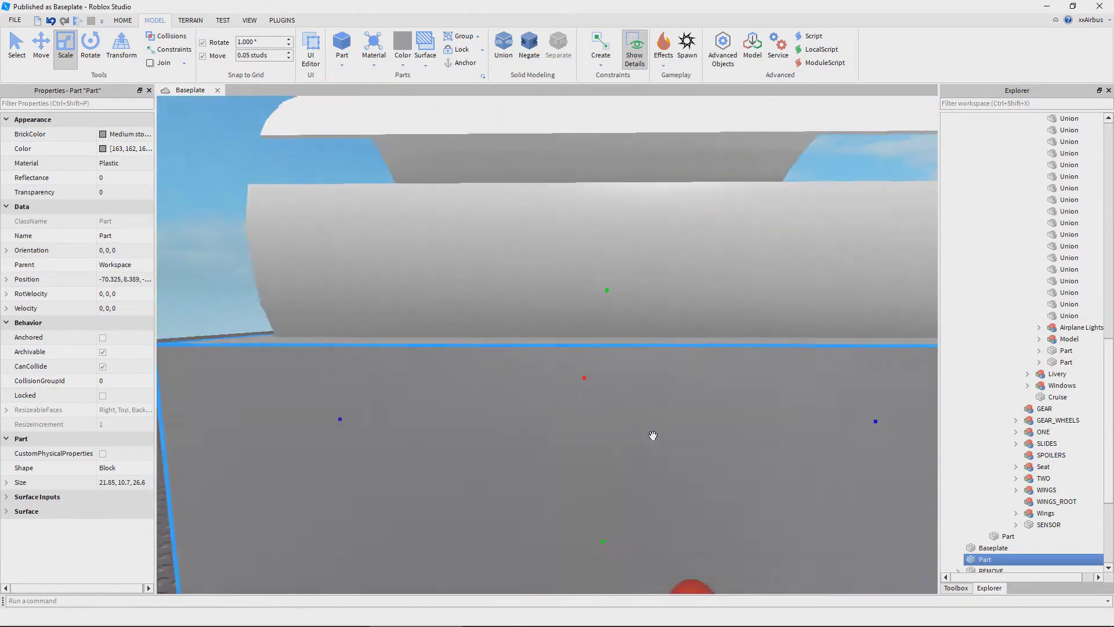
right_drag(653, 437, 651, 437)
drag(605, 438, 578, 460)
right_drag(578, 461, 586, 458)
key(s)
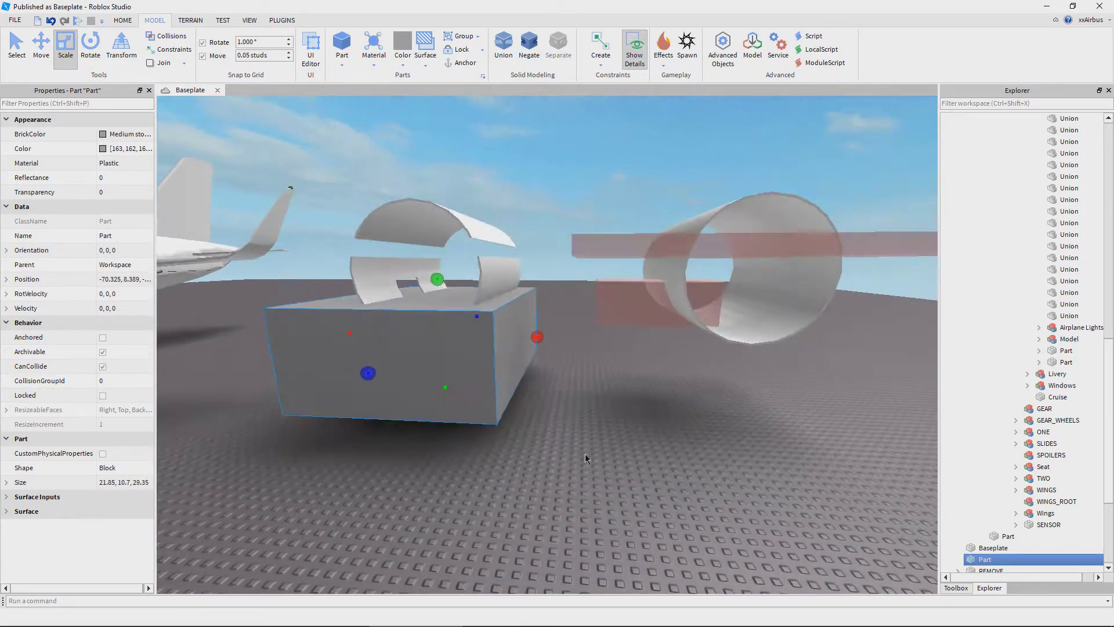
Duplicate the block and stack the copy directly on top of the original, at about Y 19.1
key(a)
scroll(632, 345, up, 5)
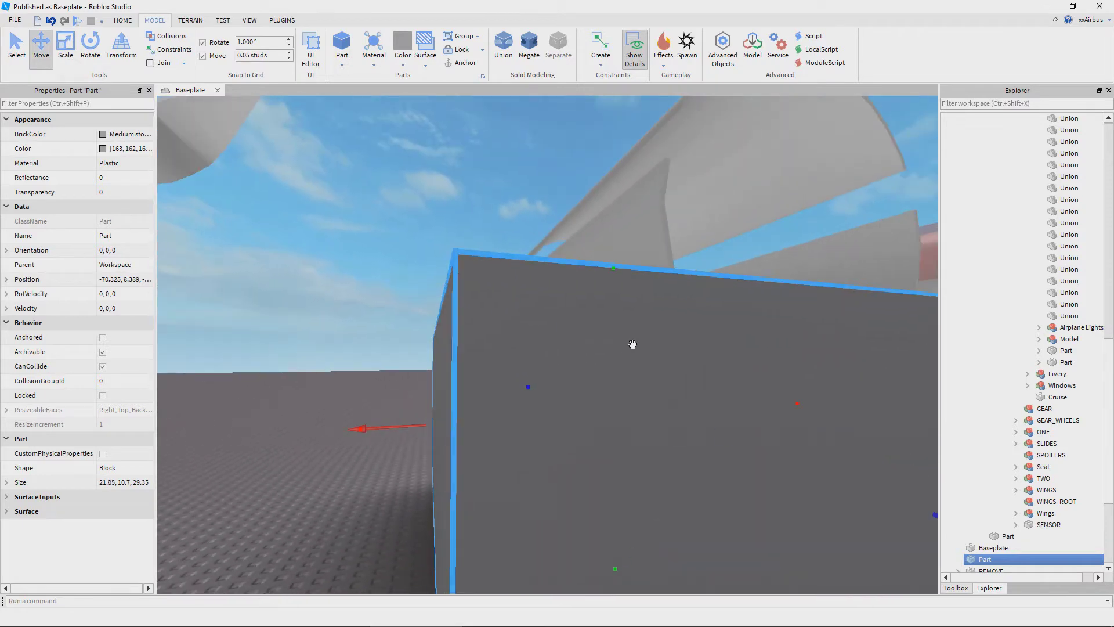
drag(620, 290, 615, 122)
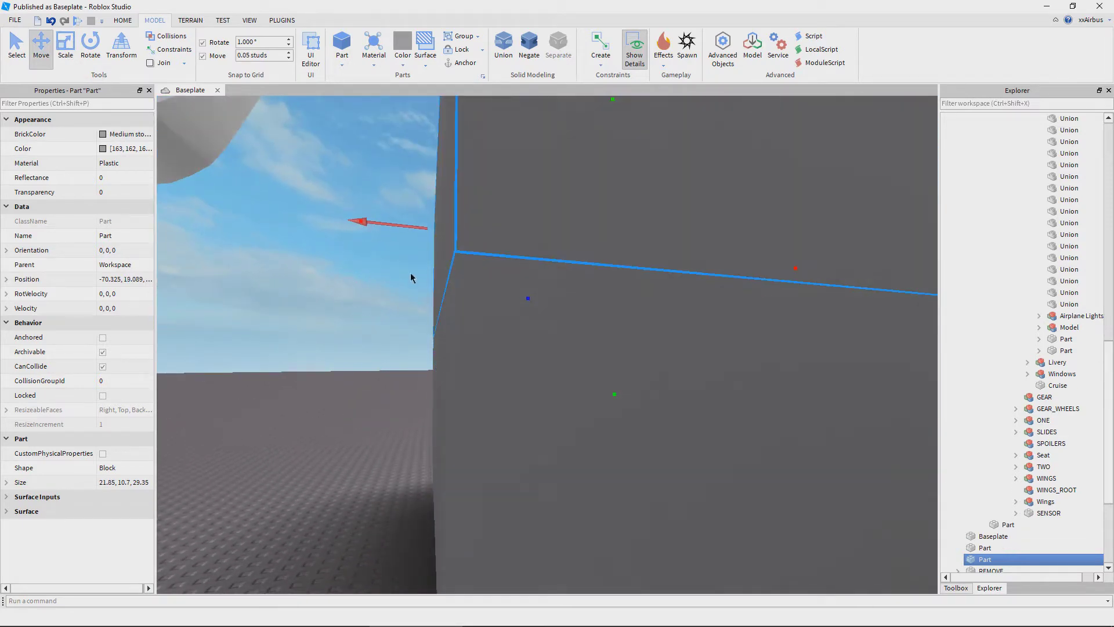
click(389, 289)
Select both stacked blocks and move them together off the fuselage section toward the plane
right_drag(389, 289, 390, 293)
scroll(565, 386, down, 3)
click(564, 386)
ctrl+click(534, 291)
scroll(534, 291, down, 5)
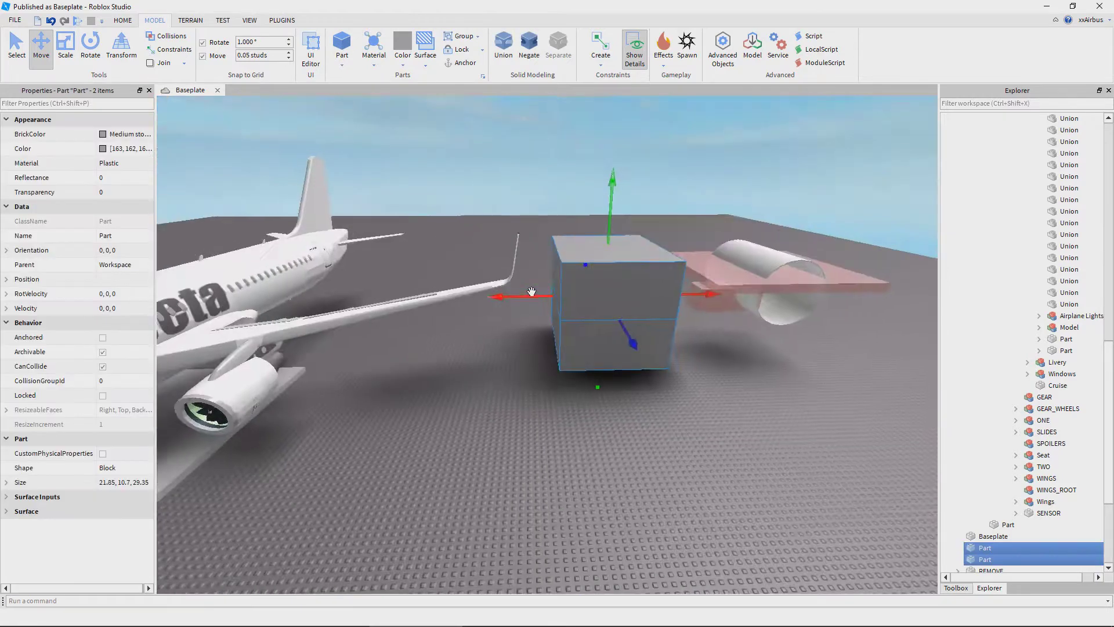
drag(537, 299, 457, 313)
click(566, 370)
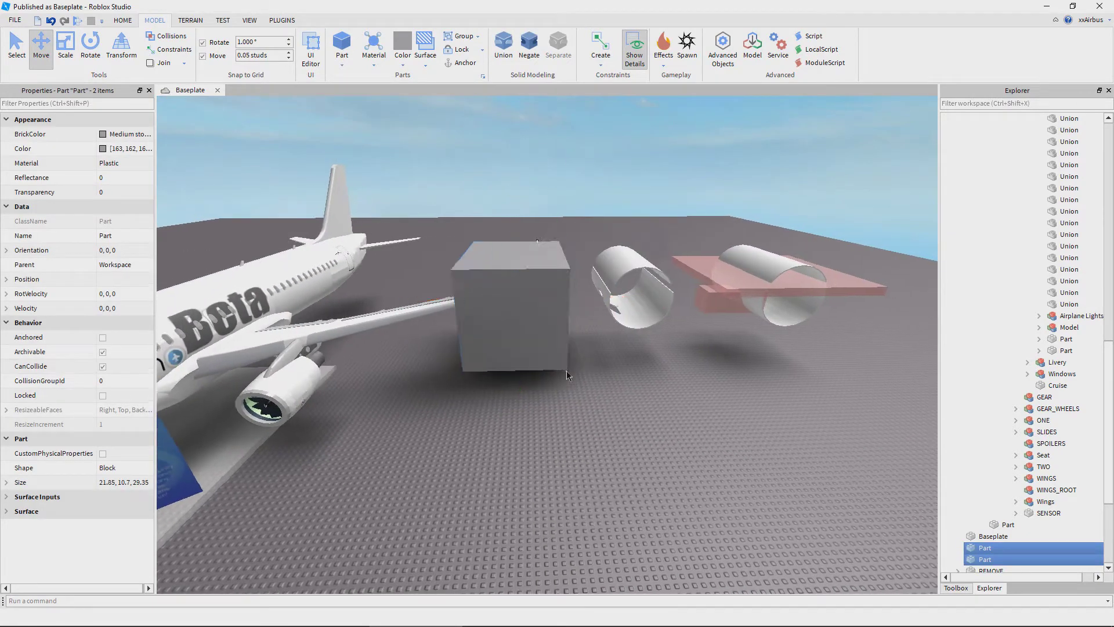
Separate the plain tube of the second fuselage copy into its solid cylinder and negative inner cylinder
key(d)
key(w)
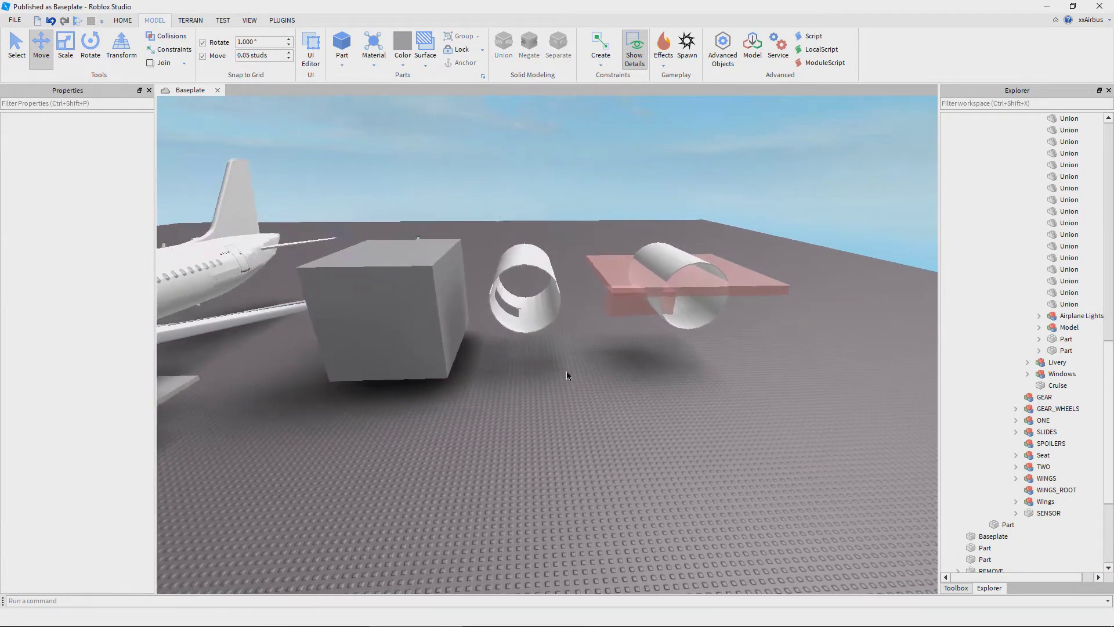
right_drag(567, 370, 564, 361)
key(a)
key(s)
key(w)
key(d)
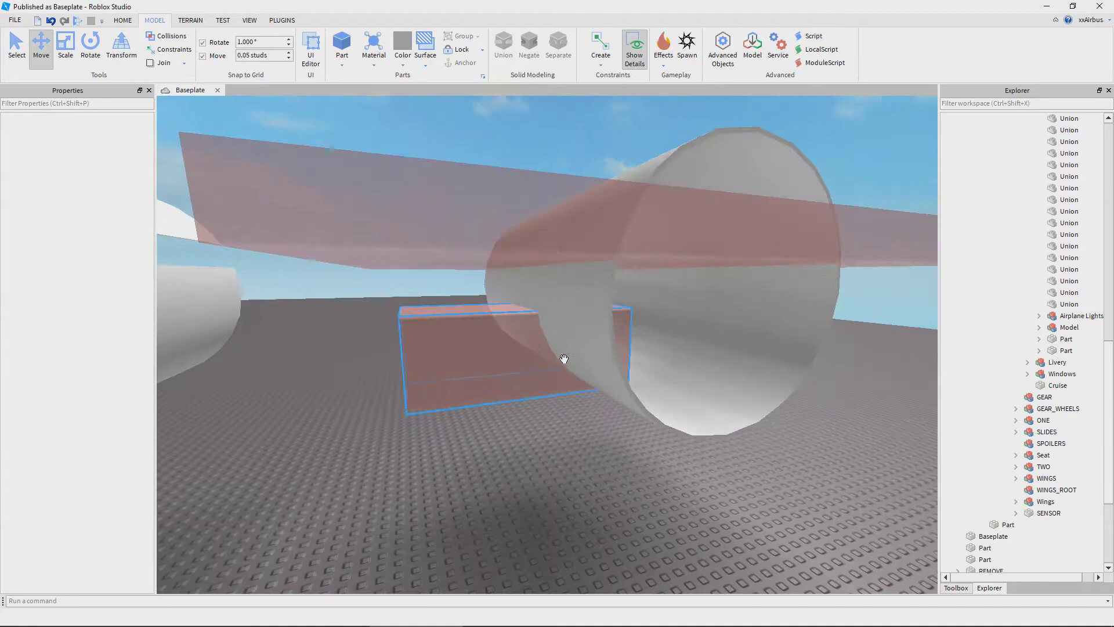
click(528, 328)
key(s)
key(d)
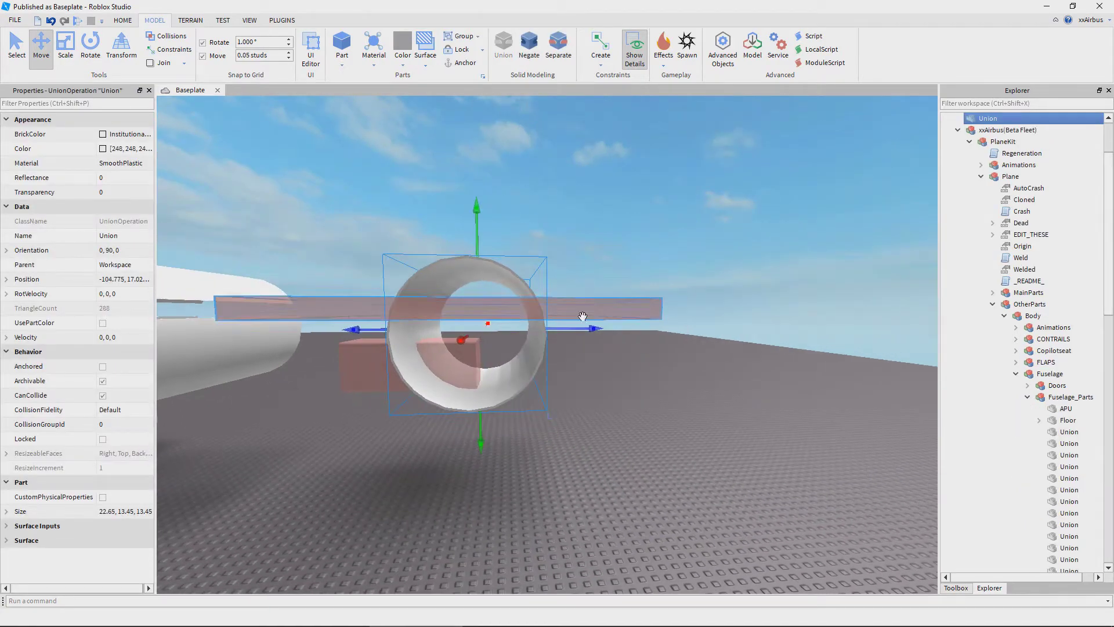
click(562, 58)
click(618, 246)
right_drag(618, 246, 619, 252)
key(a)
key(w)
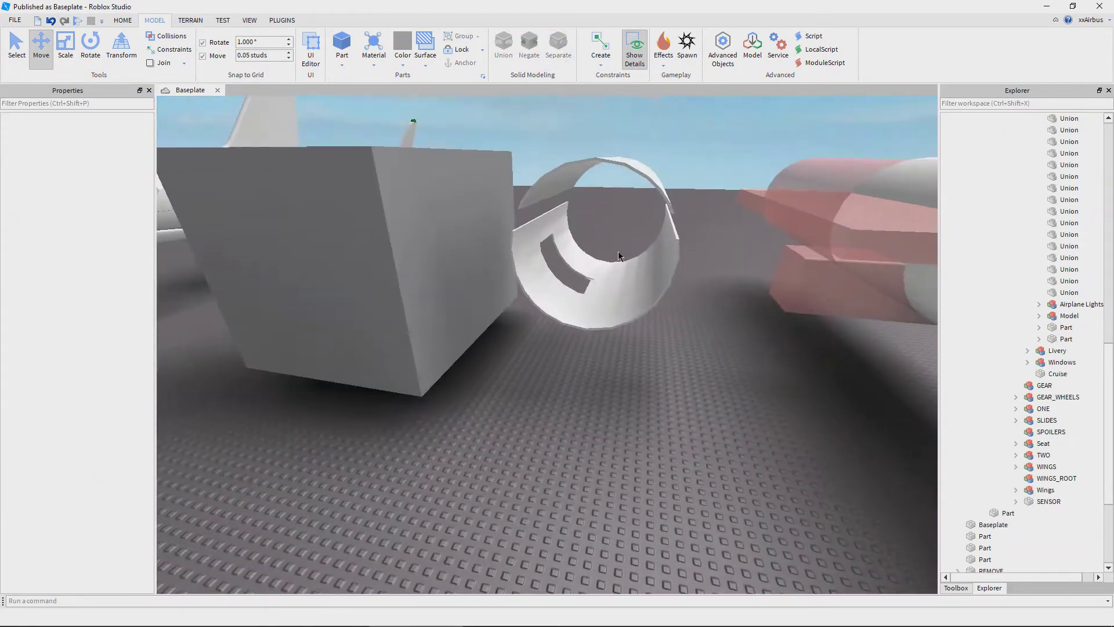
Duplicate the lower block and move the copy under the solid cylinder, to about X -103
key(s)
click(455, 319)
key(ctrl+d)
key(d)
drag(510, 304, 778, 362)
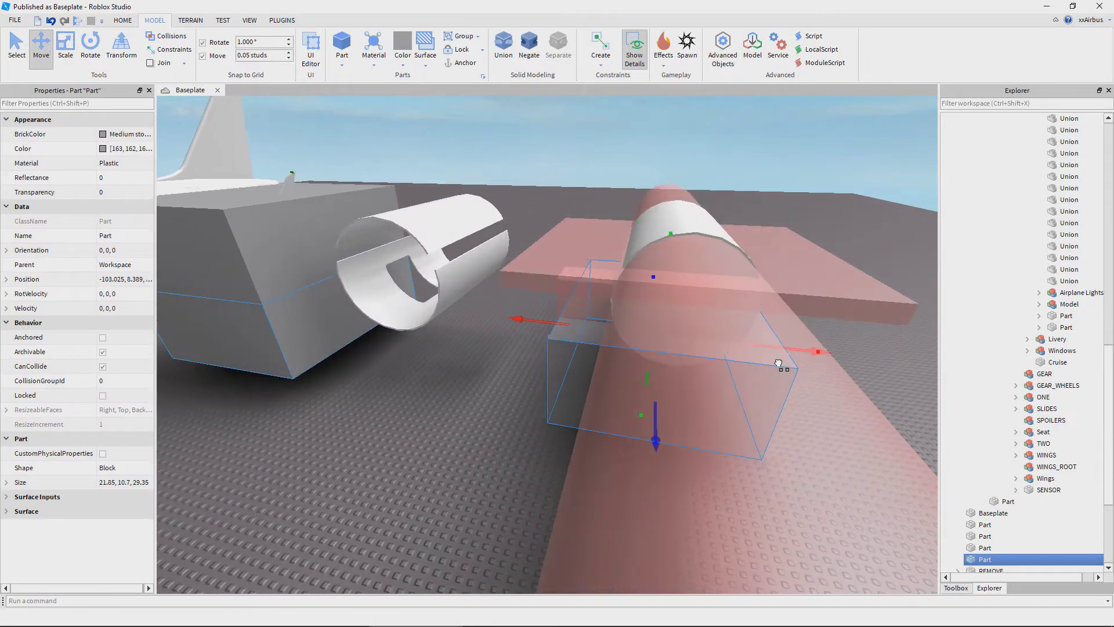
Duplicate the solid cylinder, move the copy clear of the plane, and delete the surplus part
key(ctrl+d)
key(d)
drag(558, 290, 739, 398)
key(s)
click(813, 418)
key(Delete)
Position a copy of the upper block over the top of the cylinder copy, at about X -152.7
drag(289, 266, 768, 362)
right_drag(768, 361, 775, 342)
key(w)
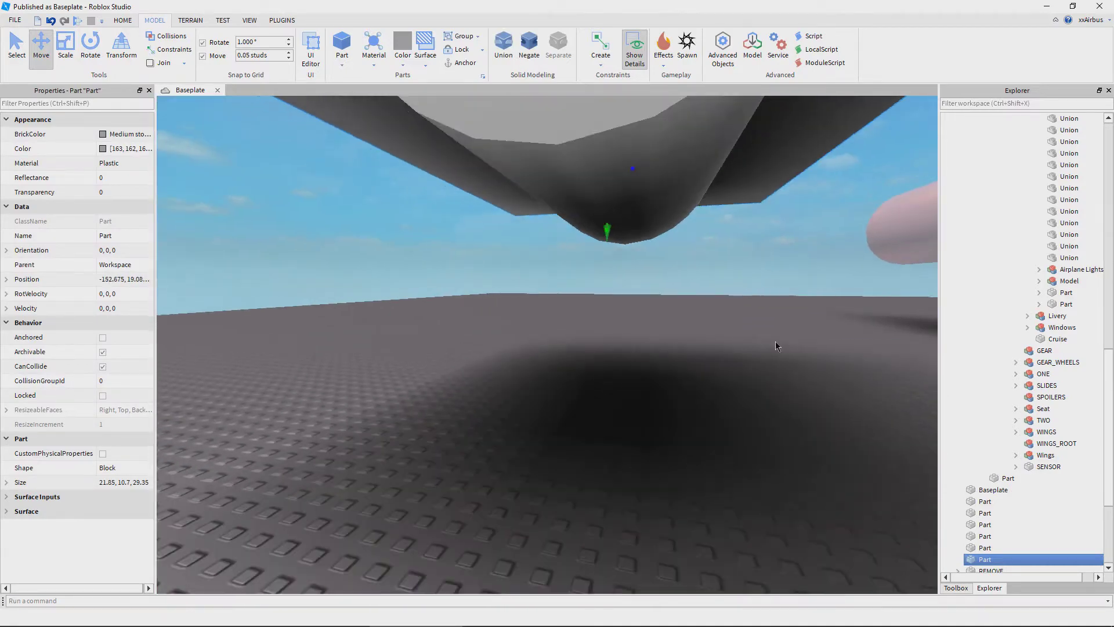
key(s)
Negate the upper block copy and union it with the cylinder copy so only the bottom slice remains
click(531, 60)
ctrl+click(486, 207)
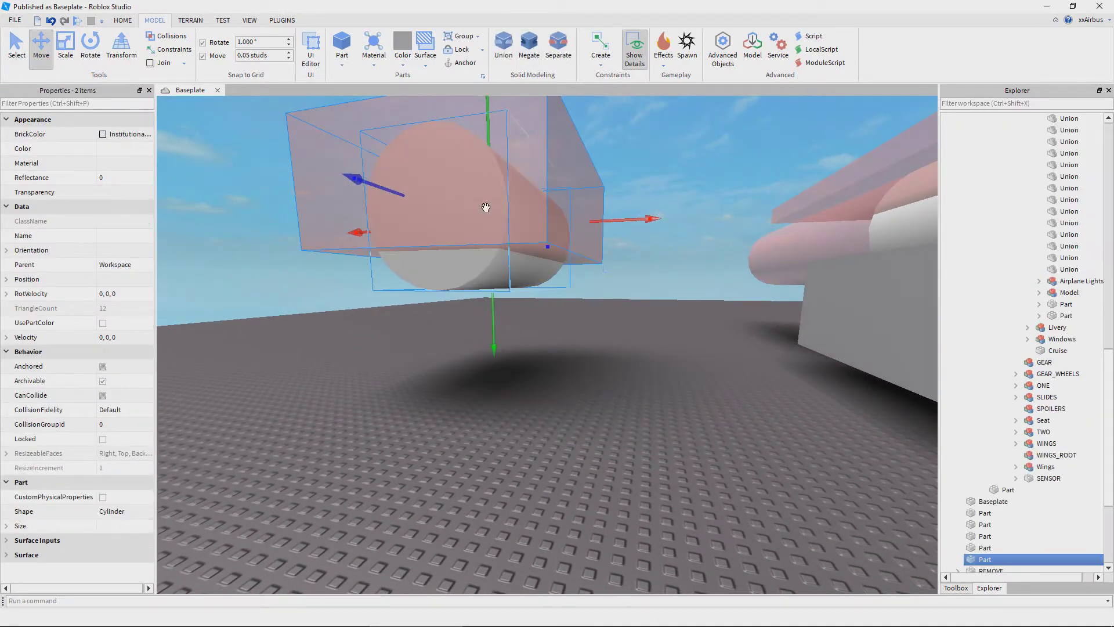
click(509, 60)
click(604, 247)
Negate the block beneath the other solid cylinder and union the two to cut off the cylinder's bottom
right_drag(632, 385, 636, 380)
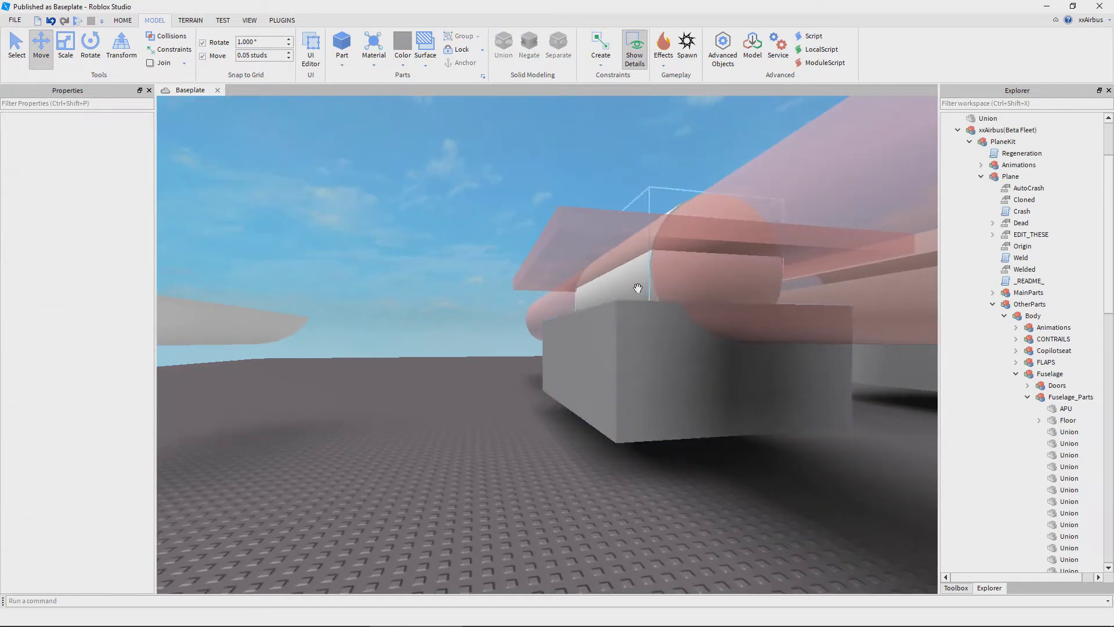
click(636, 319)
click(529, 55)
ctrl+click(620, 267)
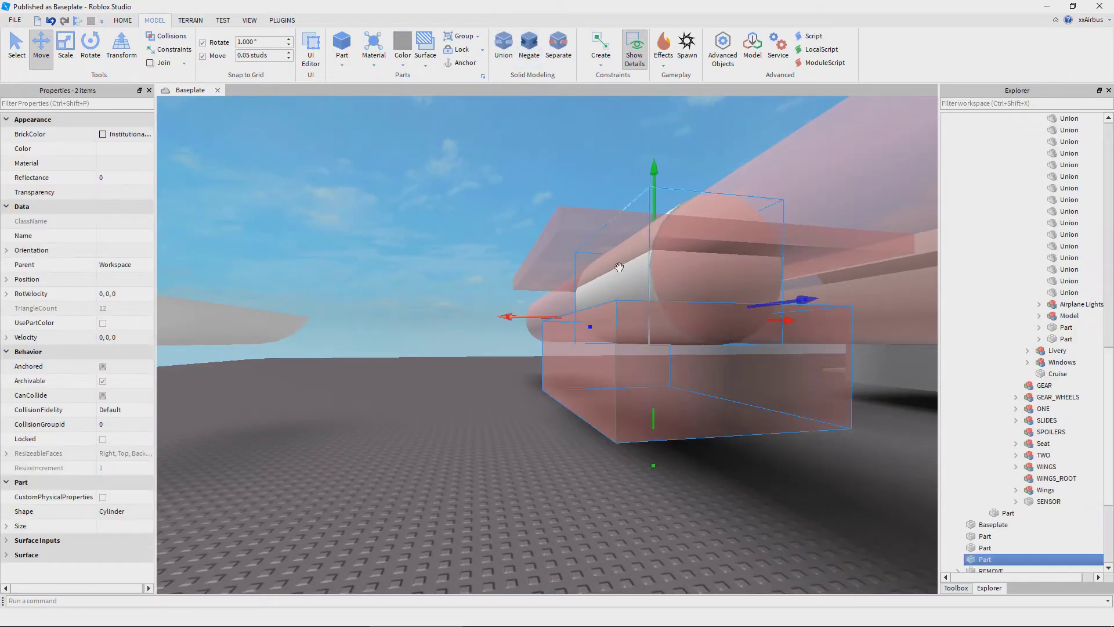
click(503, 56)
Colour the bottom slice Ghost grey and enable UsePartColor for it
key(f)
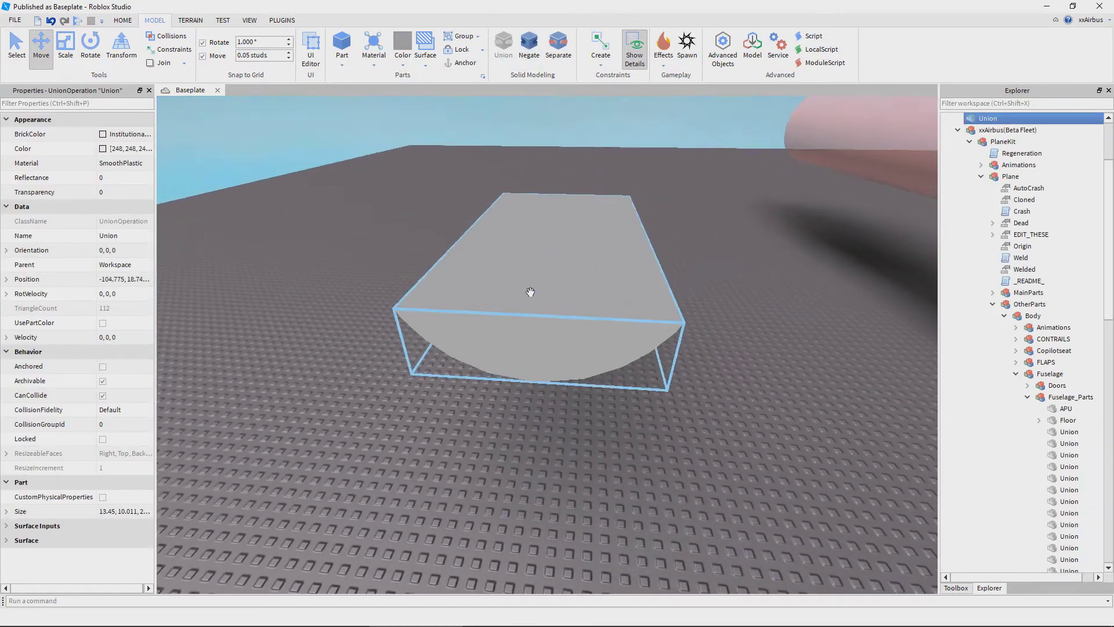
click(130, 135)
click(163, 352)
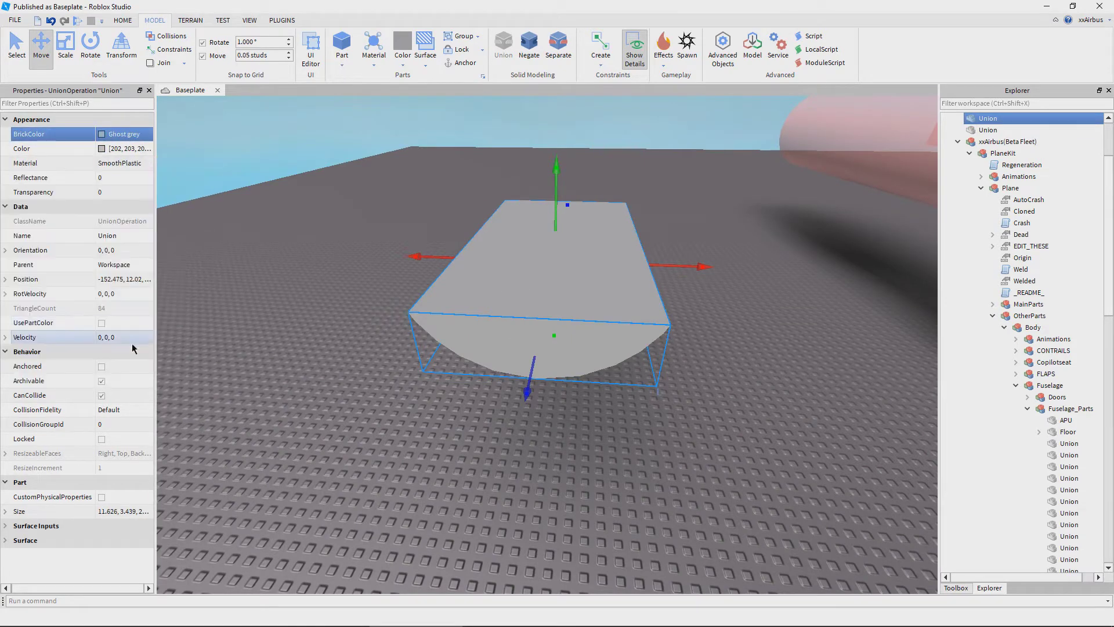
click(102, 322)
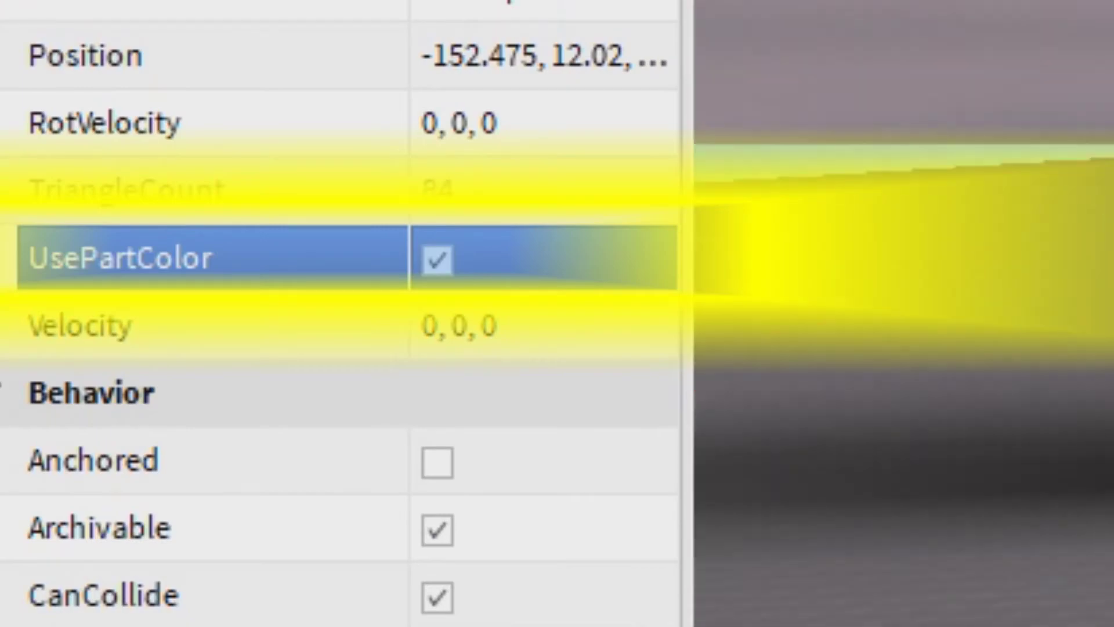
Move the grey slice under the cut cylinder at about X -104.7 and union both pieces into one cylinder
key(a)
drag(643, 311, 643, 312)
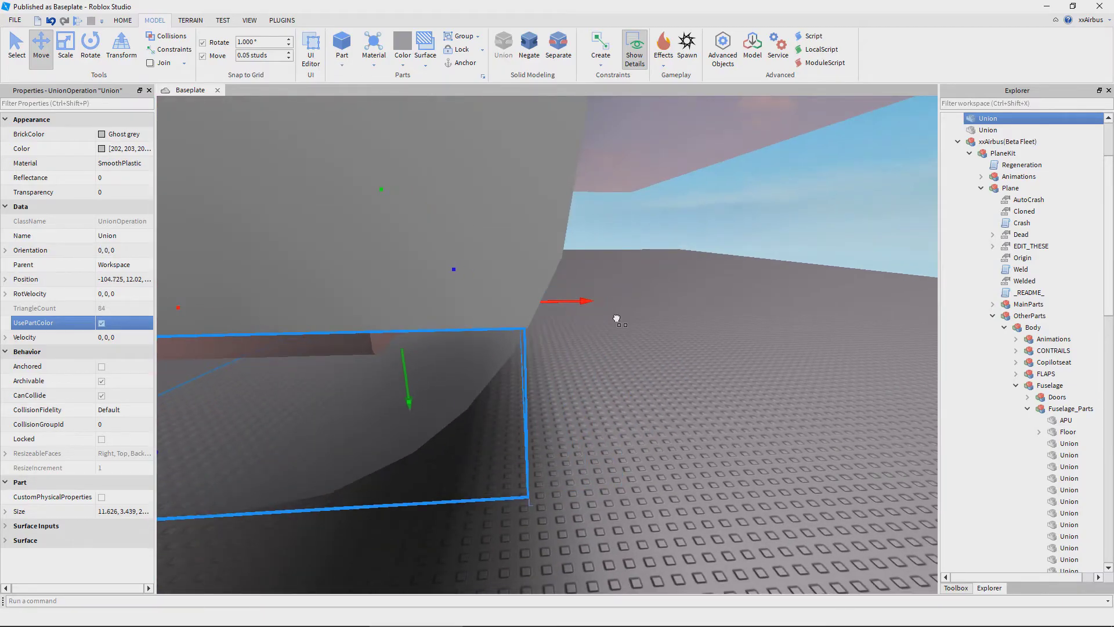
right_drag(618, 320, 609, 319)
key(d)
key(s)
click(541, 300)
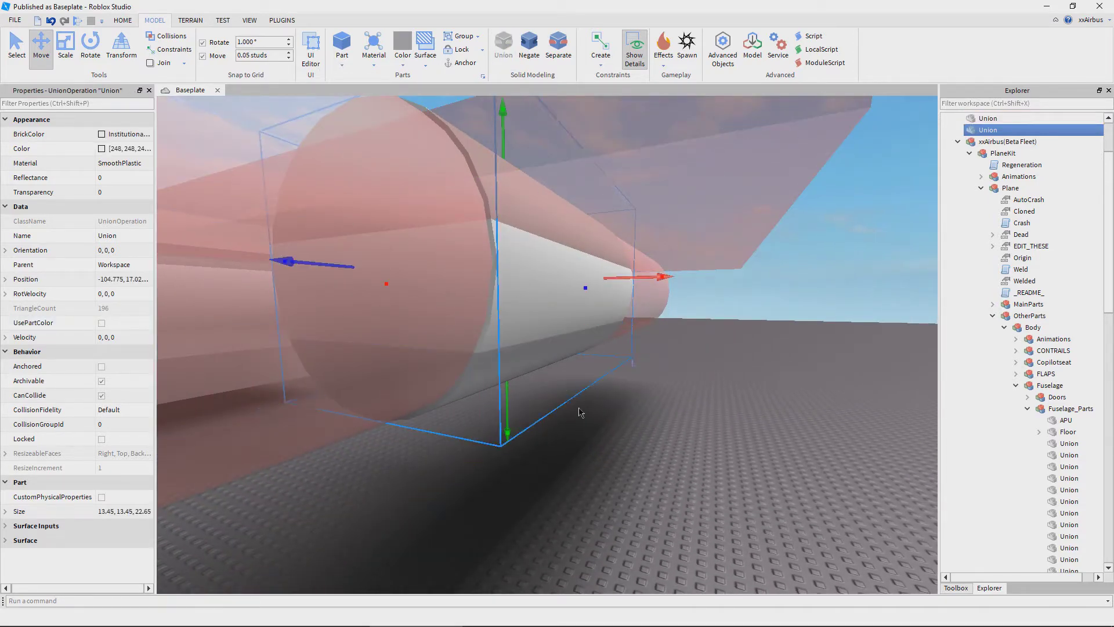
Colour the long negative inner cylinder Institutional white with UsePartColor enabled, and union it with the two-tone cylinder to hollow it
click(438, 324)
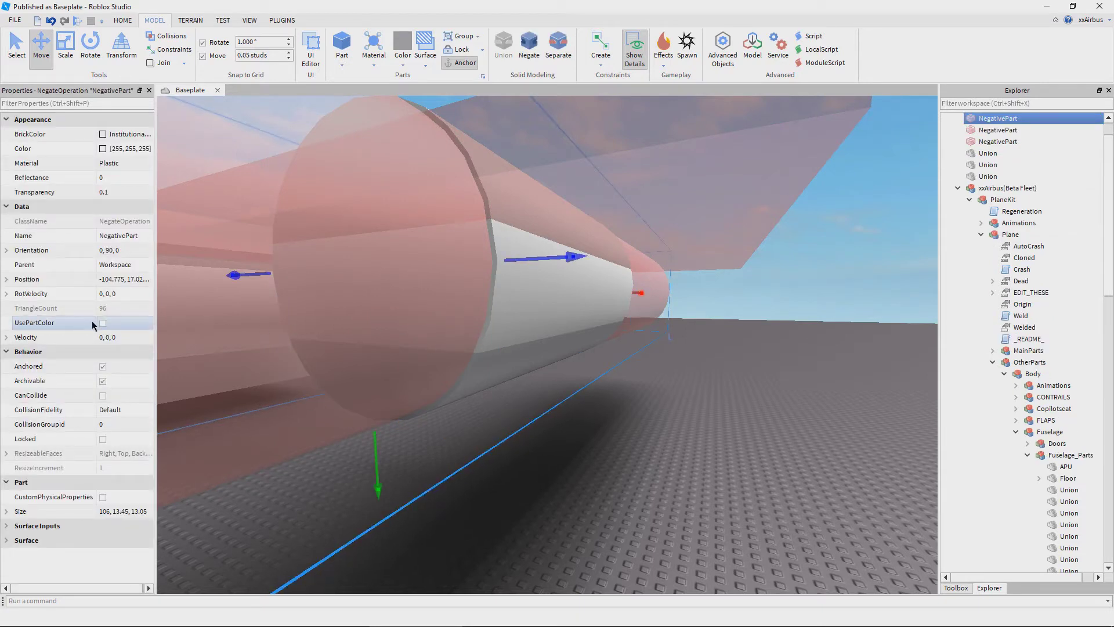
click(120, 137)
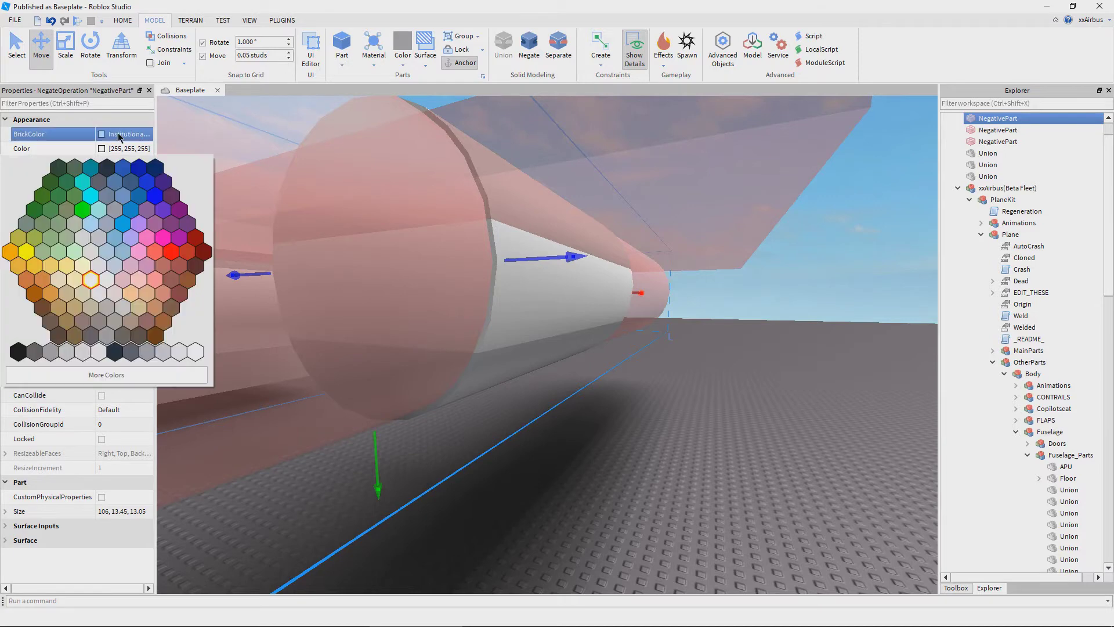
click(195, 357)
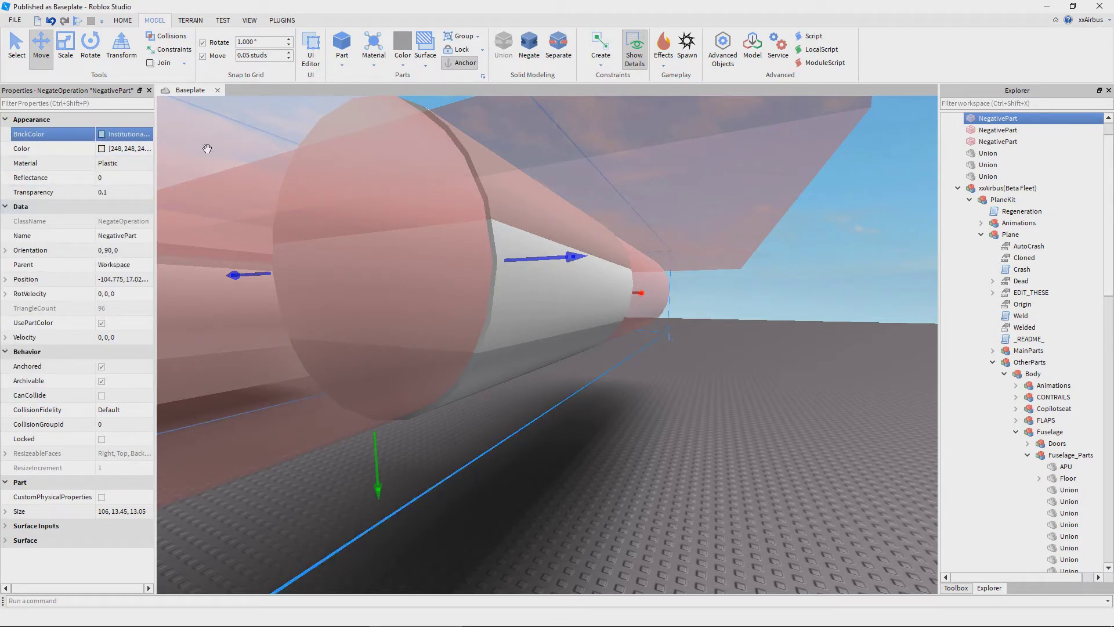
right_drag(546, 263, 572, 301)
scroll(585, 303, down, 3)
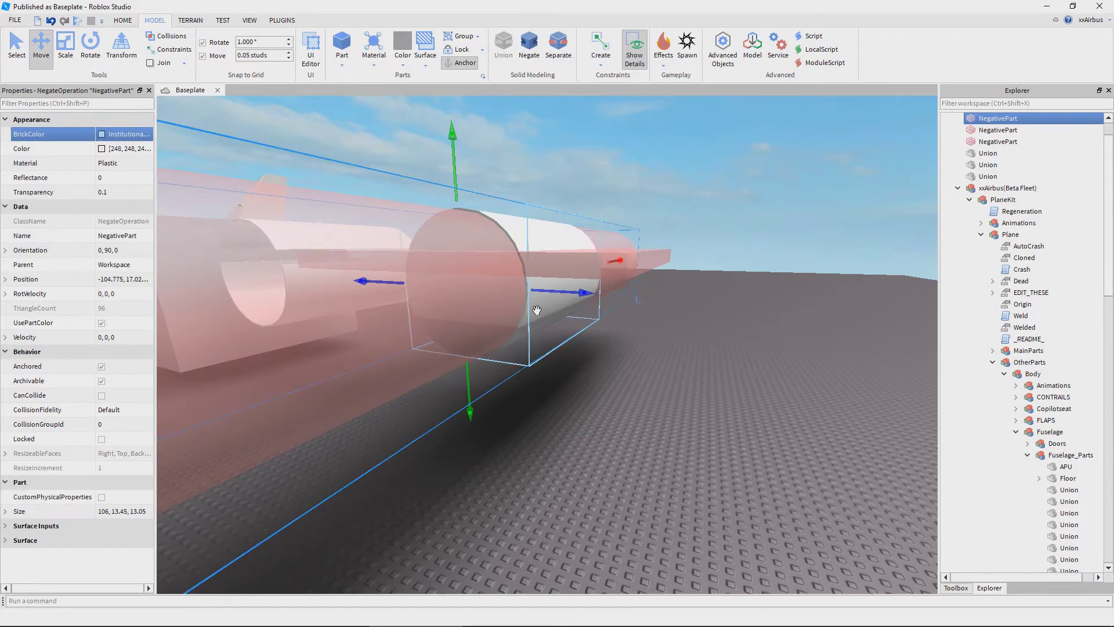
click(506, 61)
Colour the small negative block Institutional white, and union it and the wide negative slab with the hollow tube to cut both openings
scroll(597, 308, up, 3)
right_drag(595, 302, 603, 324)
click(718, 393)
right_drag(718, 392, 719, 391)
key(s)
click(512, 318)
key(f)
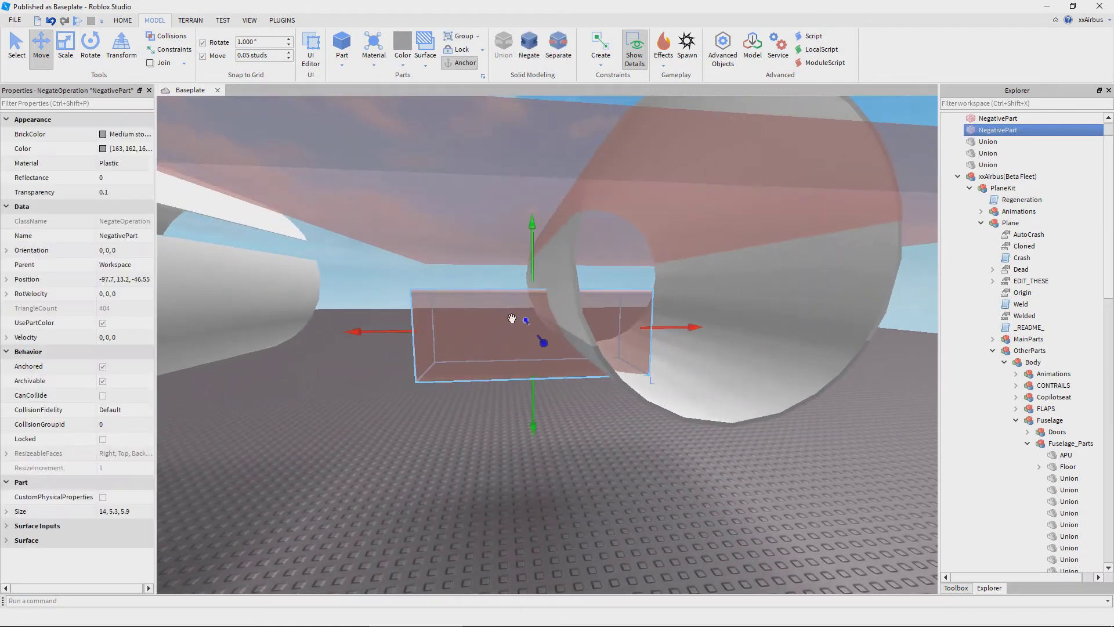
click(113, 137)
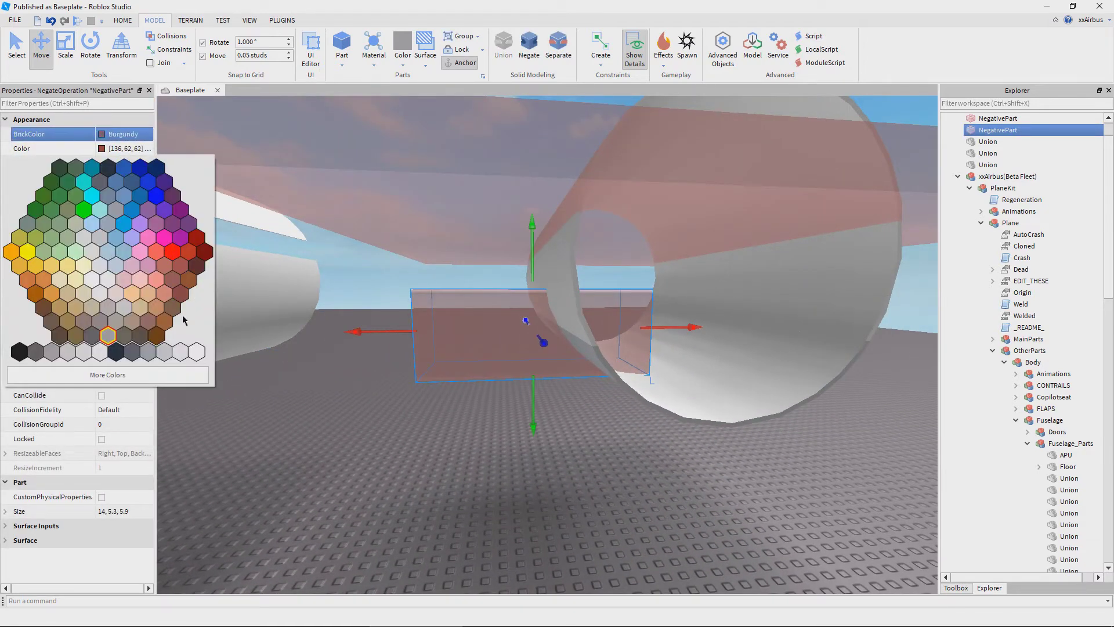
click(199, 355)
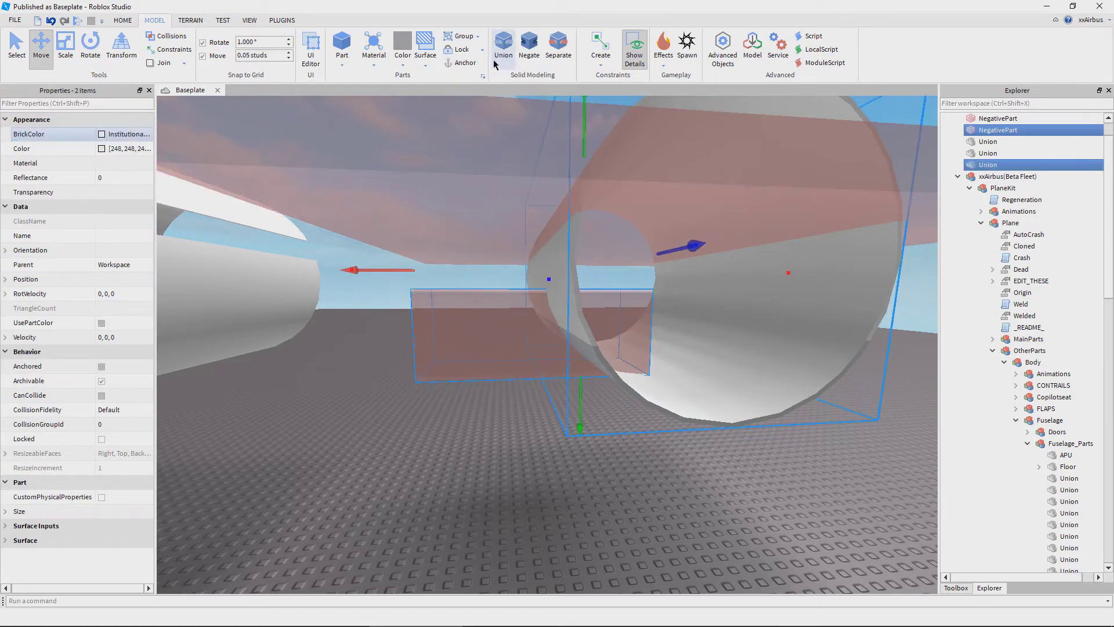
click(504, 59)
scroll(584, 402, up, 5)
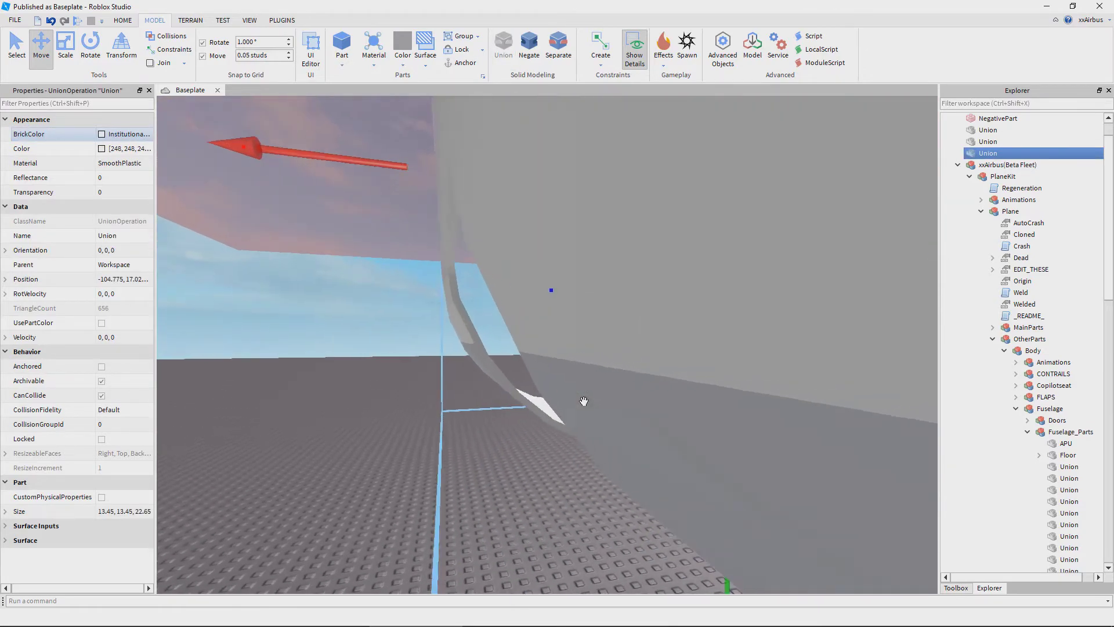
scroll(584, 402, down, 8)
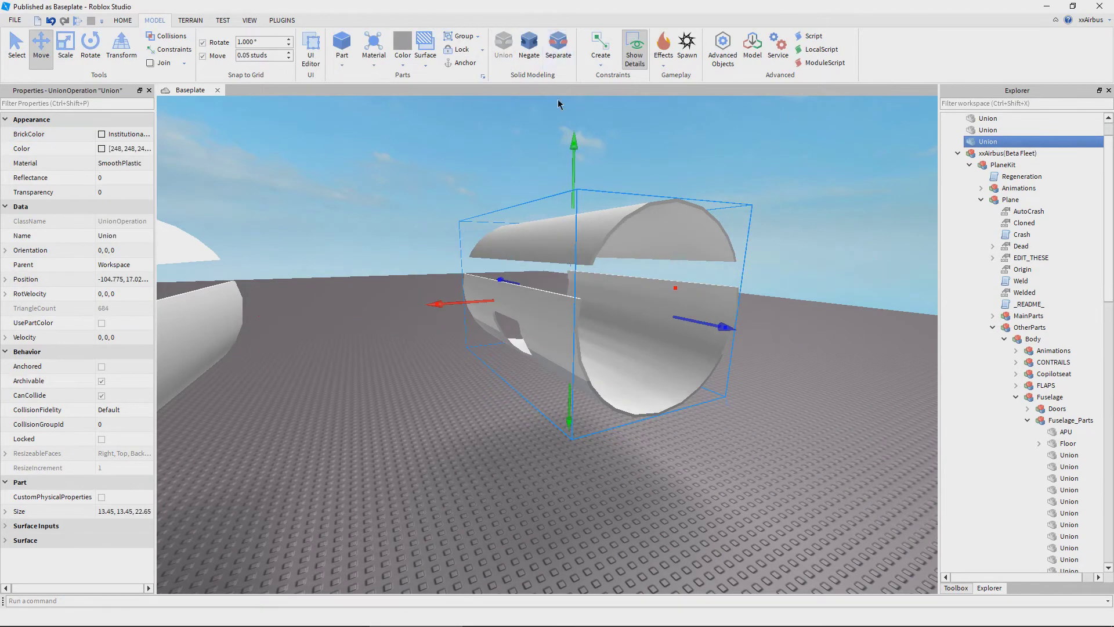
Disable CanCollide for the finished fuselage section
key(d)
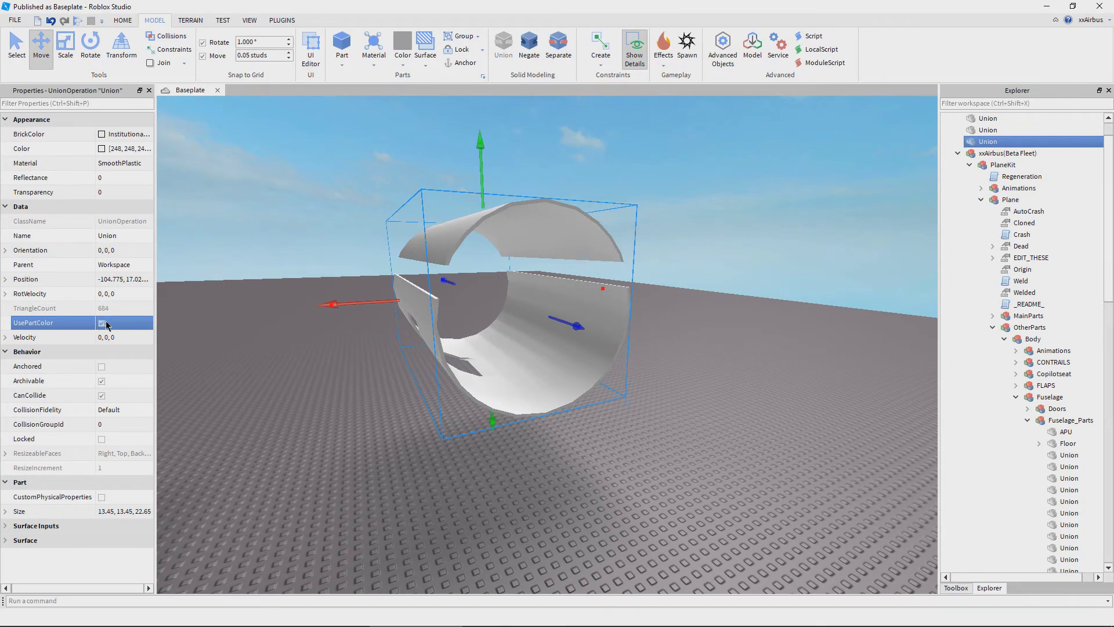
key(d)
right_drag(389, 339, 405, 340)
right_drag(561, 369, 561, 366)
key(s)
key(a)
key(w)
scroll(561, 365, down, 10)
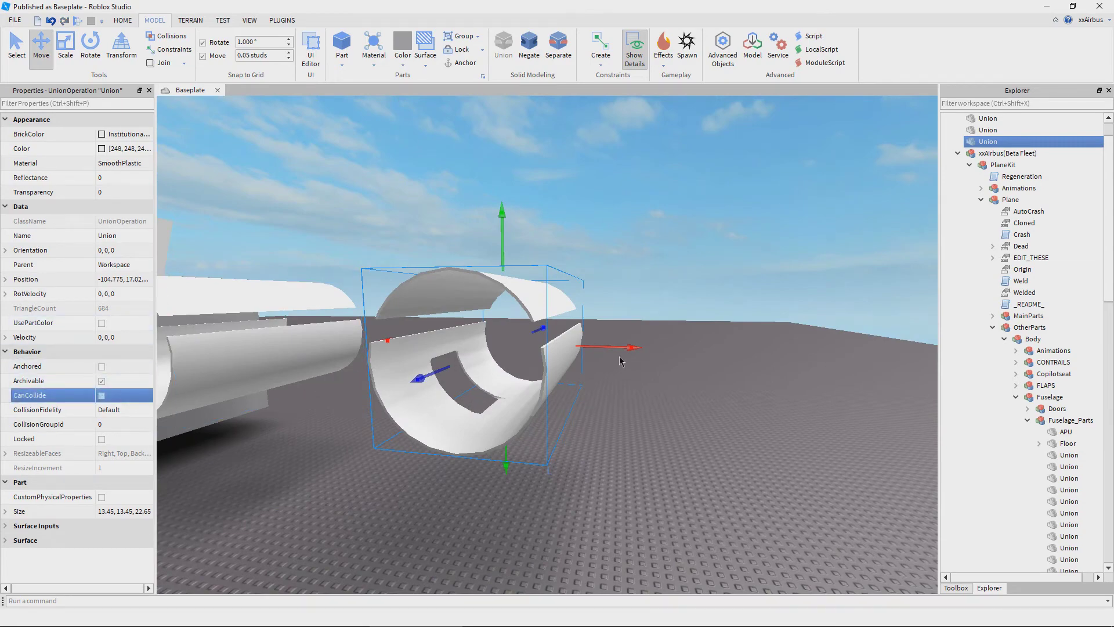
Move the finished fuselage section along X into the airplane's body near the rear door, at about X 6.975
key(a)
drag(569, 350, 576, 374)
key(ctrl+z)
key(w)
key(a)
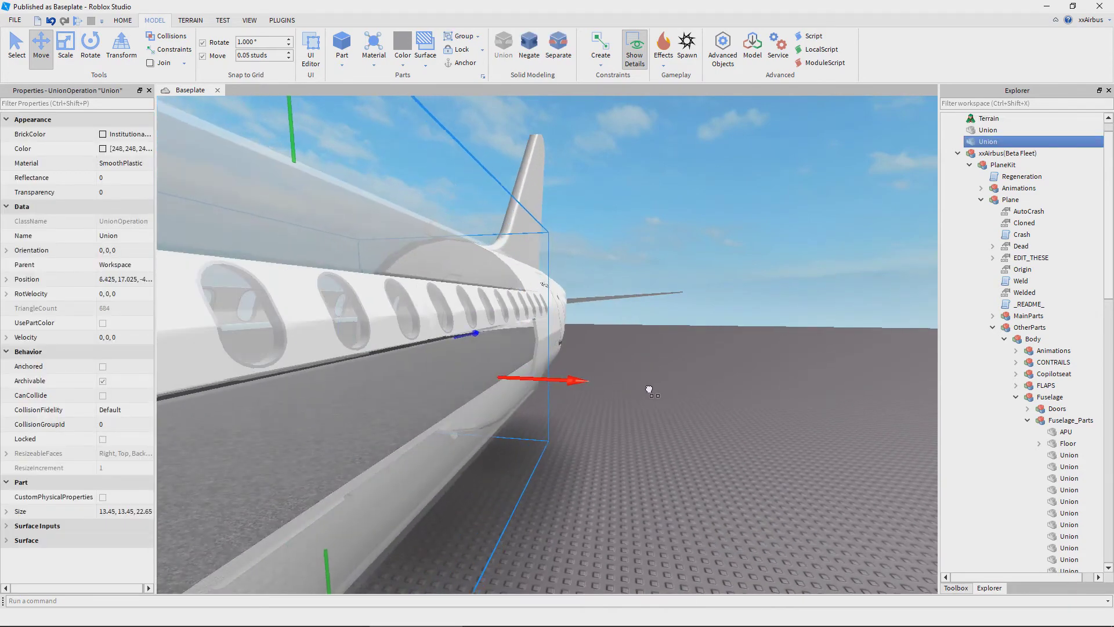
key(w)
key(a)
right_drag(639, 390, 639, 390)
drag(637, 361, 622, 361)
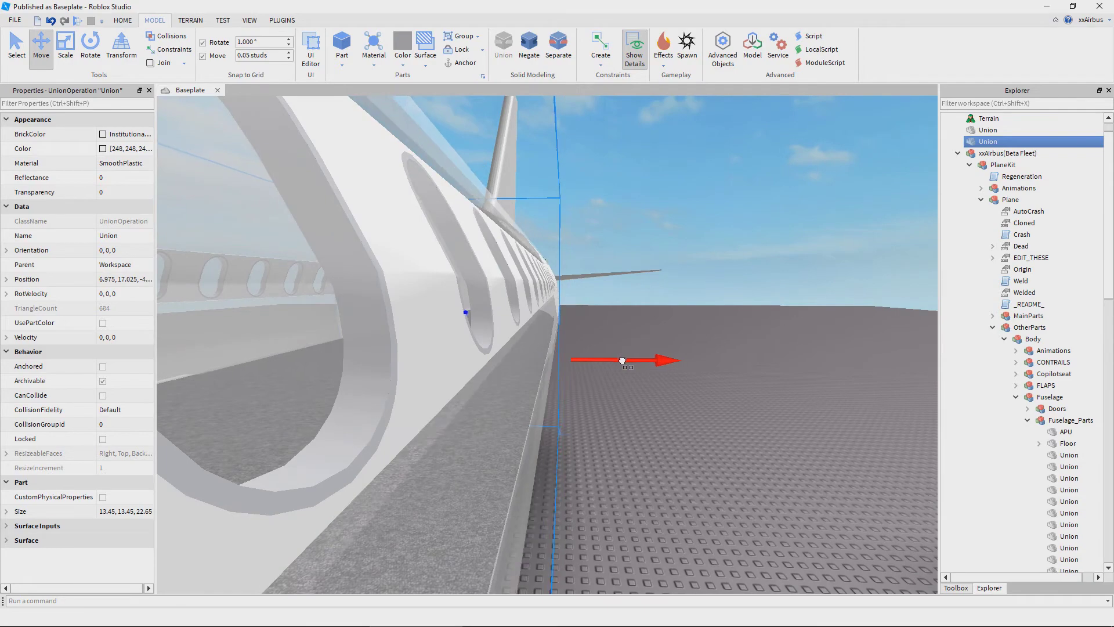
click(649, 383)
key(w)
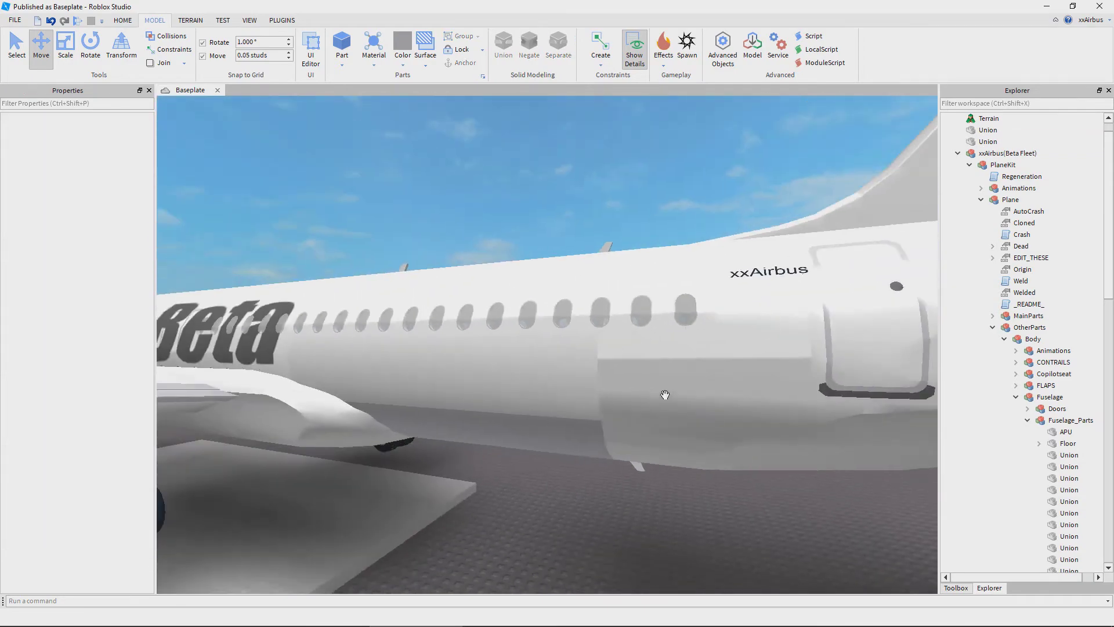